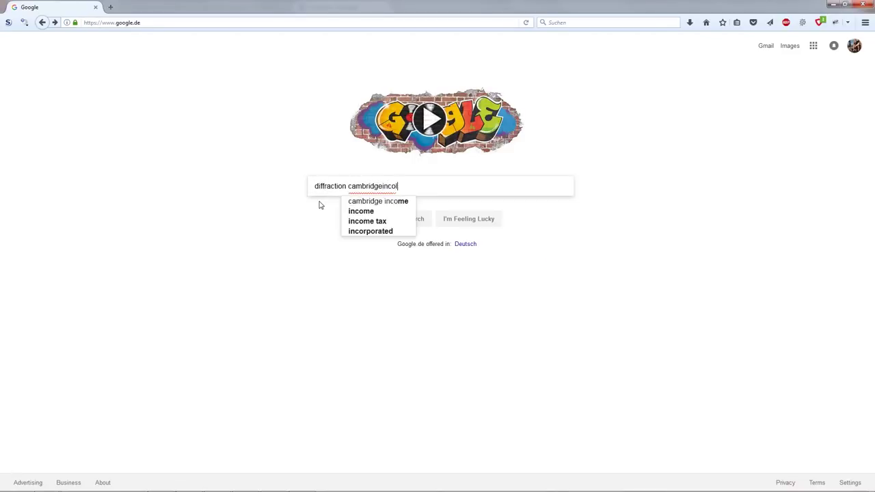
# Run the diffraction search and open Cambridge in Colour's 'Diffraction Limited Photography', scrolling to its technical notes.
pyautogui.write('or')
pyautogui.press('Return')
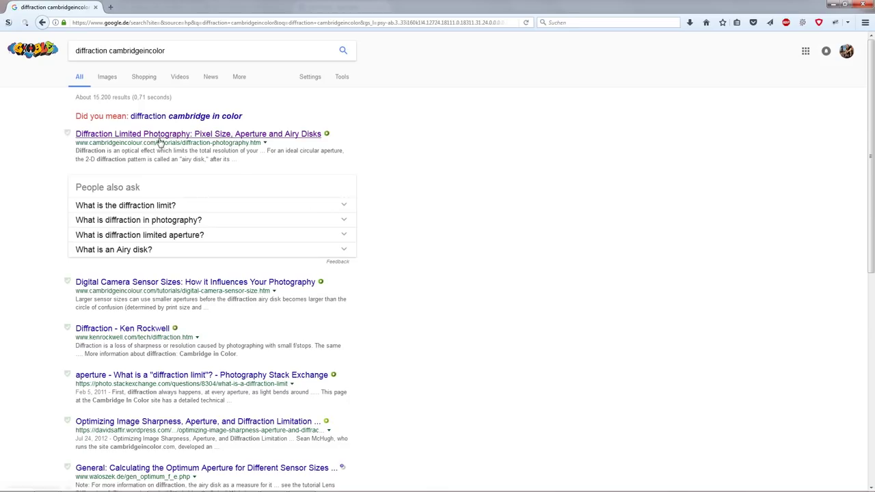
pyautogui.click(159, 141)
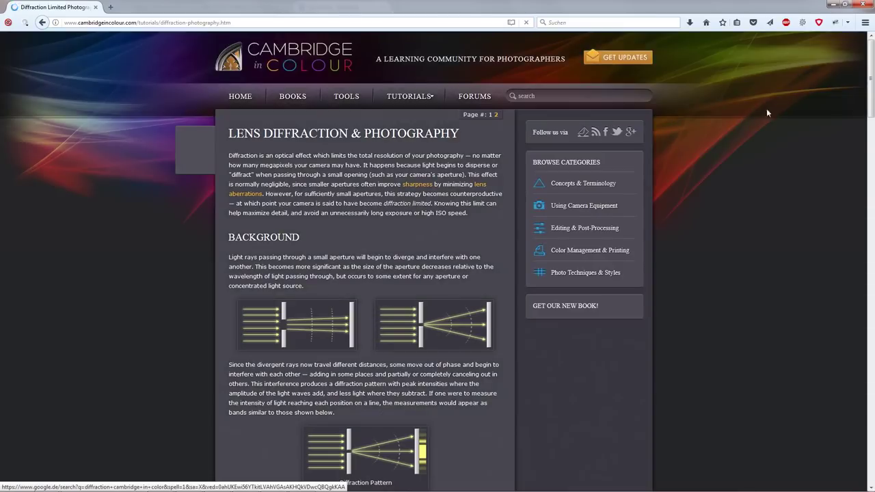
pyautogui.scroll(-5, 871, 102)
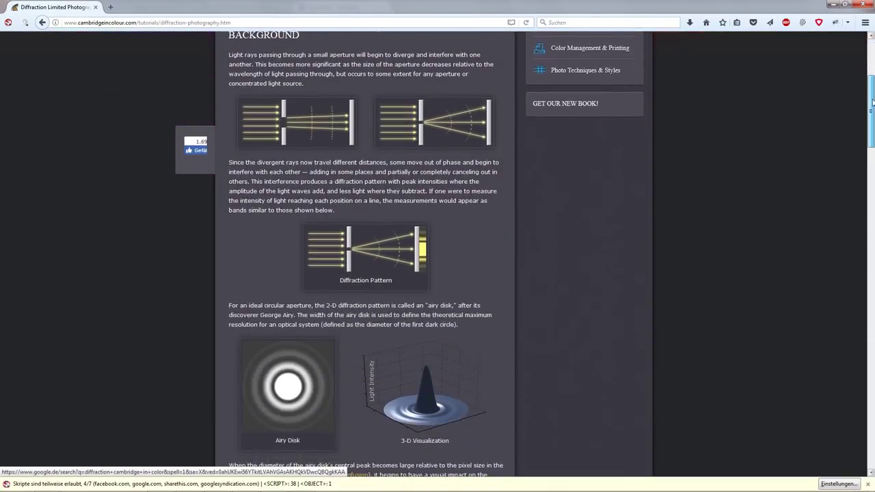
pyautogui.moveTo(871, 103); pyautogui.dragTo(871, 258)
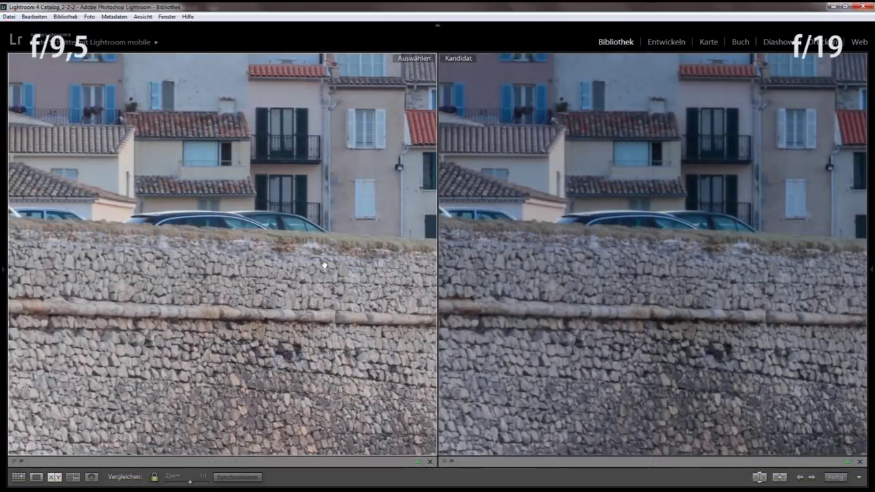
# Collapse the top panel and pan the f/9,5 and f/19 shots across the houses, tower and wall.
pyautogui.click(438, 28)
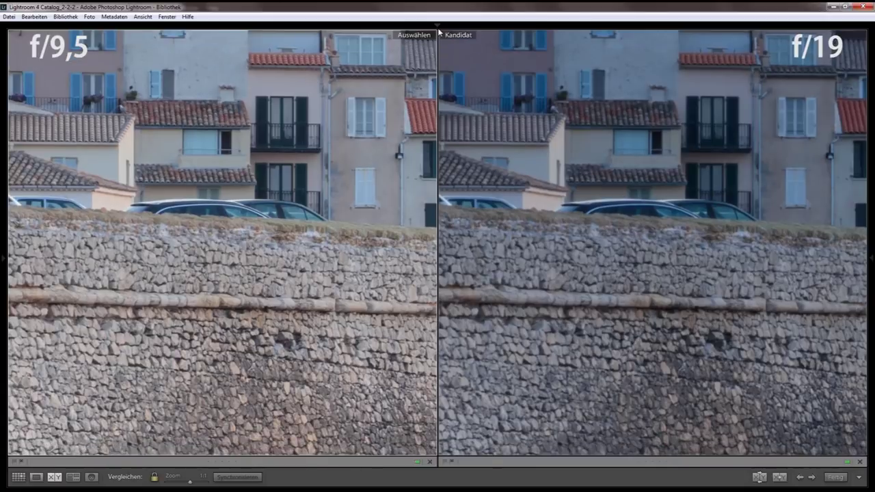
pyautogui.moveTo(348, 233); pyautogui.dragTo(164, 228)
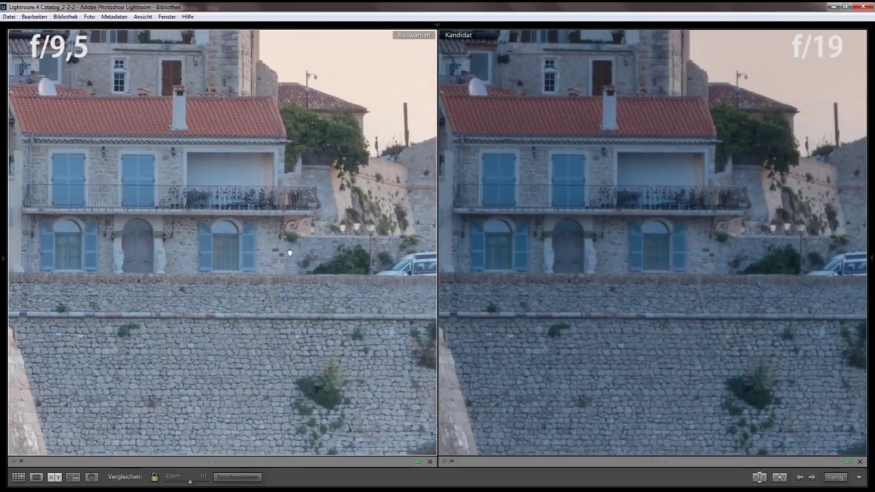
pyautogui.moveTo(280, 250); pyautogui.dragTo(152, 246)
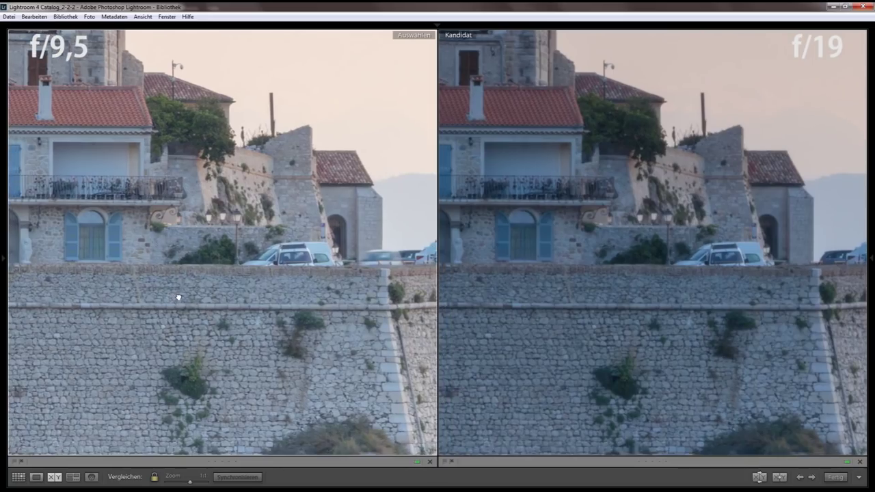
pyautogui.moveTo(174, 276); pyautogui.dragTo(335, 274)
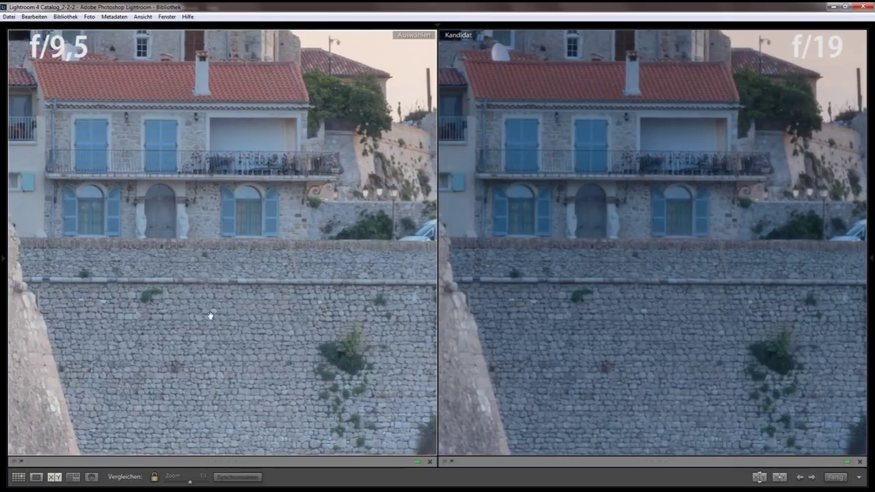
pyautogui.moveTo(211, 315); pyautogui.dragTo(264, 276)
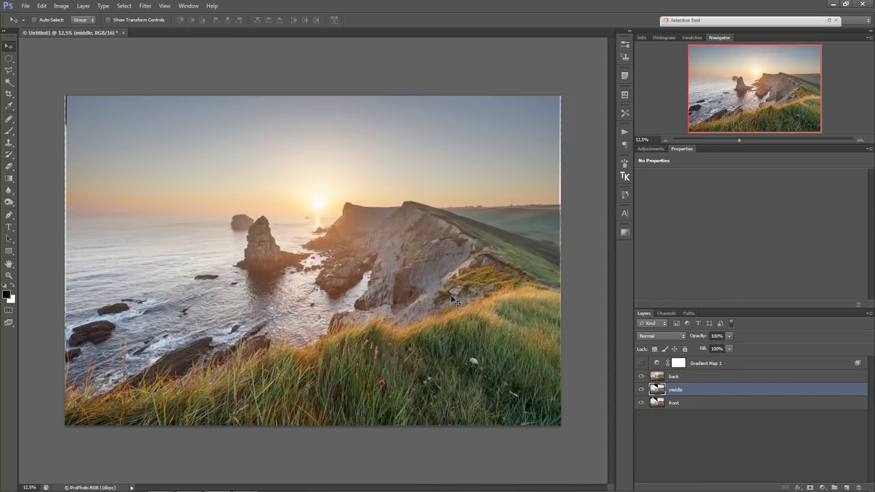
# Select the back layer in the Layers panel instead of middle.
pyautogui.click(677, 377)
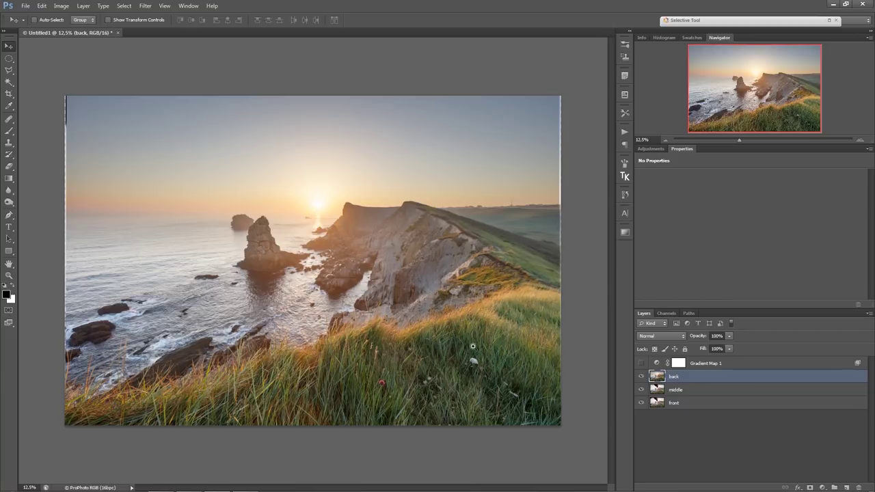
pyautogui.scroll(2, 471, 348)
# Zoom into the foreground grass, hide the back layer and pan across to the pink flower.
pyautogui.scroll(1, 464, 350)
pyautogui.scroll(2, 464, 350)
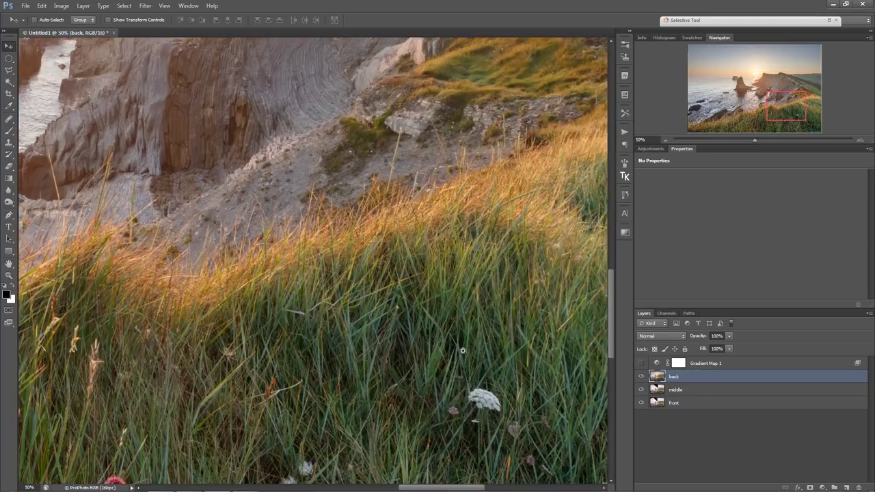
pyautogui.scroll(1, 457, 408)
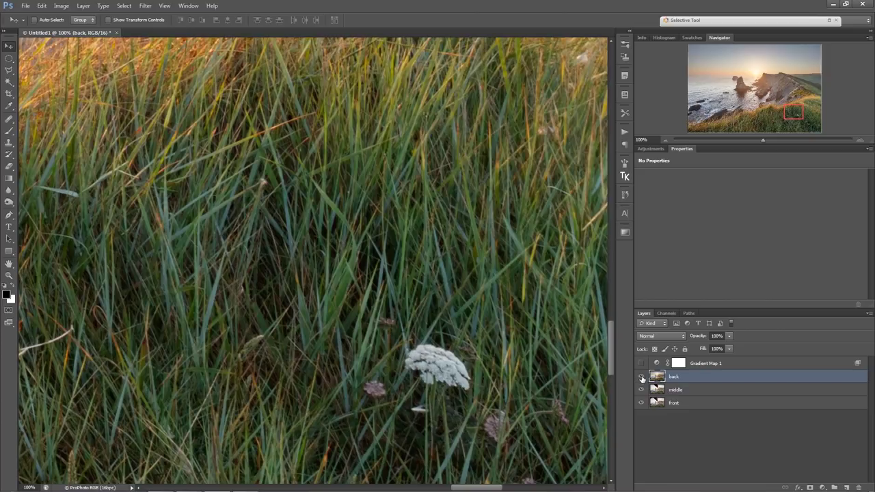
pyautogui.click(641, 379)
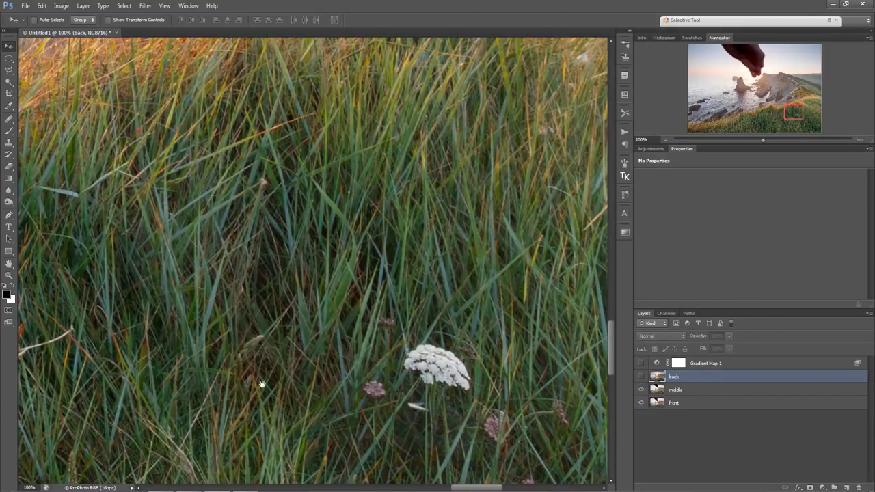
pyautogui.moveTo(262, 384); pyautogui.dragTo(305, 363)
pyautogui.moveTo(181, 396); pyautogui.dragTo(520, 318)
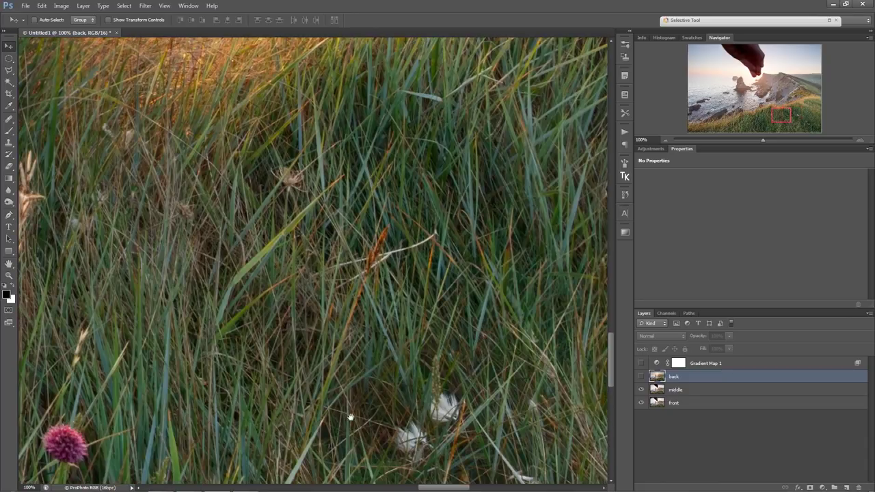
pyautogui.moveTo(351, 415); pyautogui.dragTo(499, 337)
pyautogui.moveTo(331, 392); pyautogui.dragTo(485, 343)
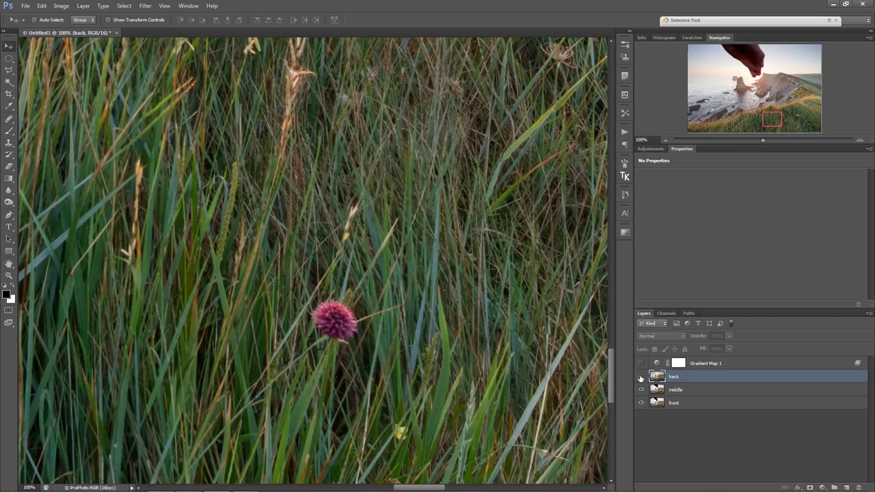
# Toggle the back layer on and off to compare, leaving it hidden, then zoom out to 16.7%.
pyautogui.click(640, 376)
pyautogui.click(640, 376)
pyautogui.keyDown('alt'); pyautogui.click(454, 307); pyautogui.keyUp('alt')
pyautogui.keyDown('alt'); pyautogui.click(455, 307); pyautogui.keyUp('alt')
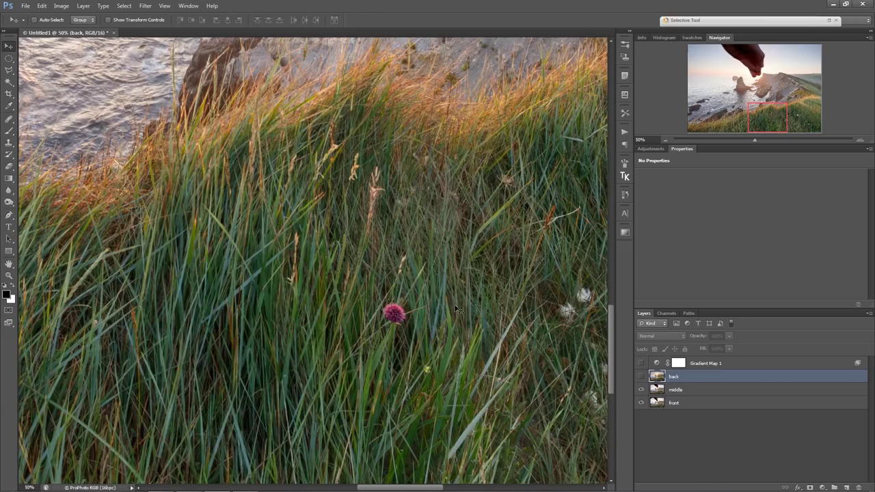
pyautogui.moveTo(454, 306); pyautogui.dragTo(317, 400)
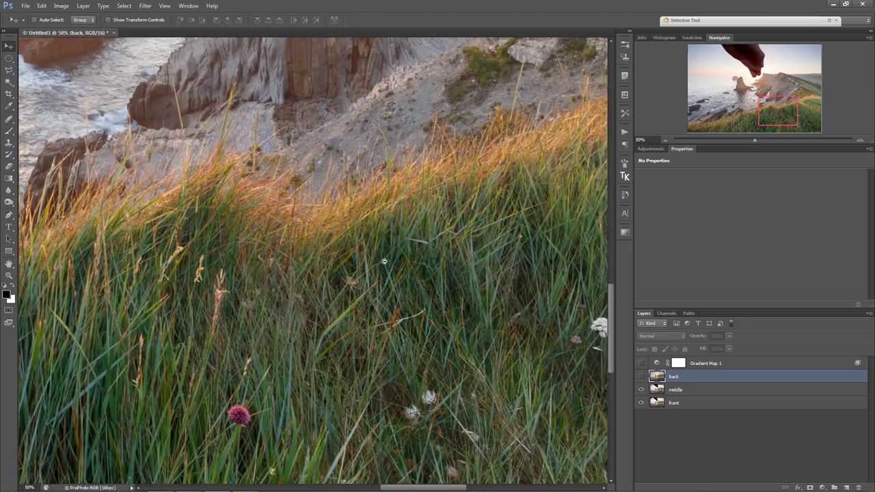
pyautogui.keyDown('alt'); pyautogui.click(382, 259); pyautogui.keyUp('alt')
pyautogui.keyDown('alt'); pyautogui.click(382, 259); pyautogui.keyUp('alt')
pyautogui.keyDown('alt'); pyautogui.click(382, 258); pyautogui.keyUp('alt')
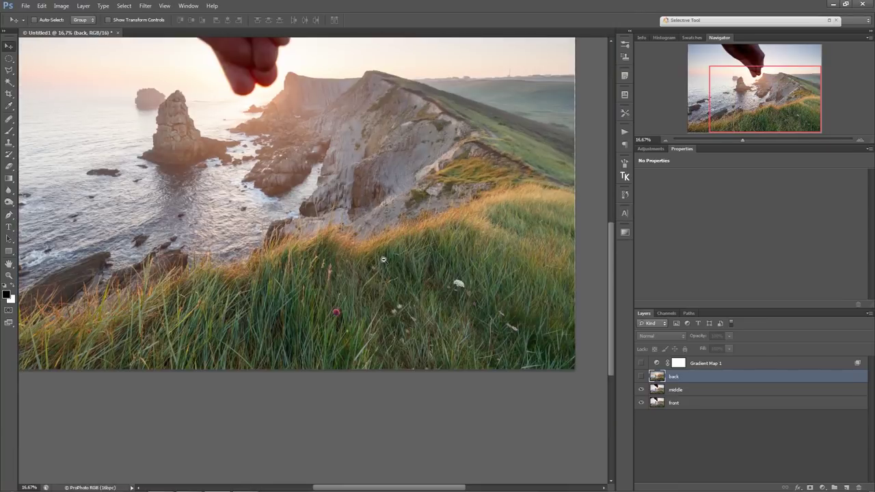
pyautogui.keyDown('alt'); pyautogui.click(382, 258); pyautogui.keyUp('alt')
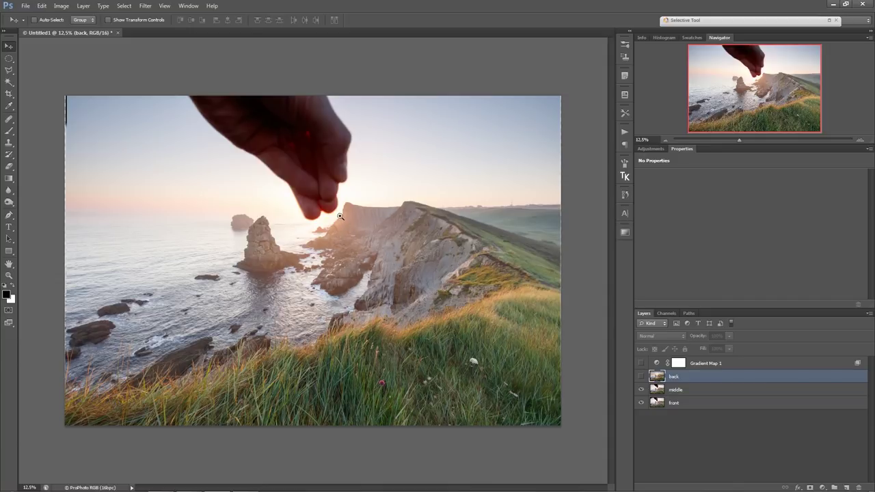
pyautogui.moveTo(340, 217); pyautogui.dragTo(355, 266)
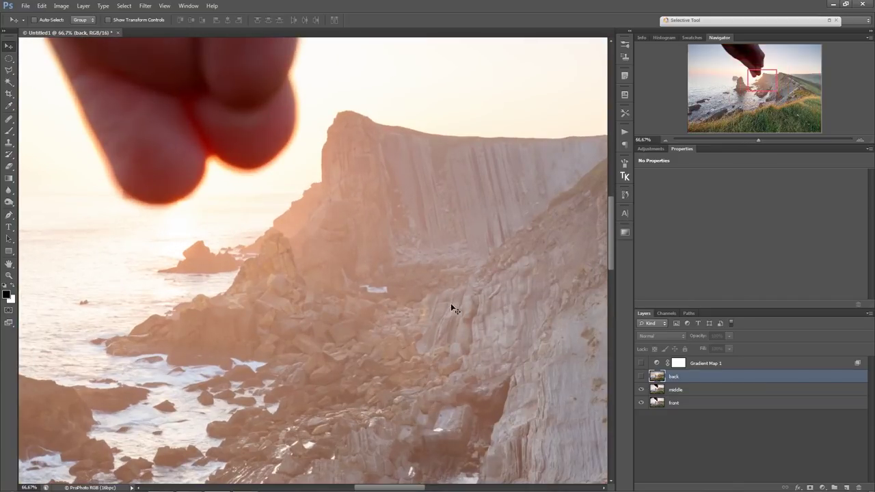
pyautogui.keyDown('alt'); pyautogui.click(313, 290); pyautogui.keyUp('alt')
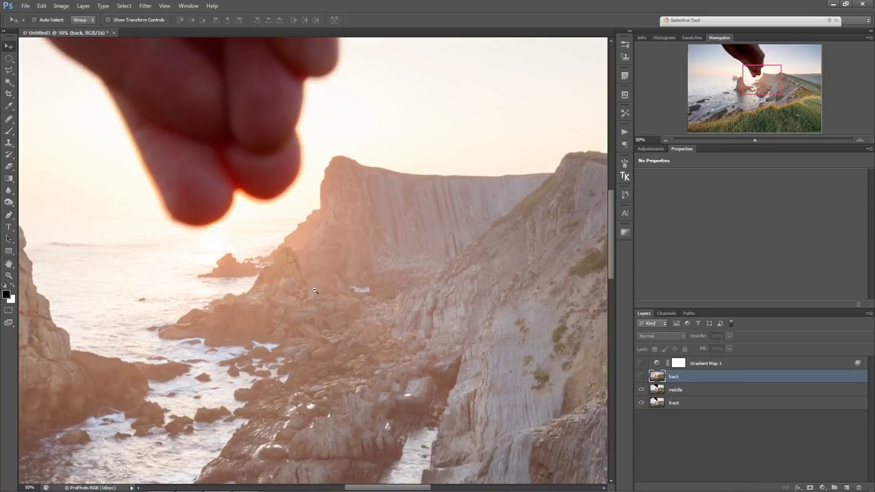
pyautogui.keyDown('alt'); pyautogui.click(313, 290); pyautogui.keyUp('alt')
pyautogui.moveTo(313, 289); pyautogui.dragTo(343, 299)
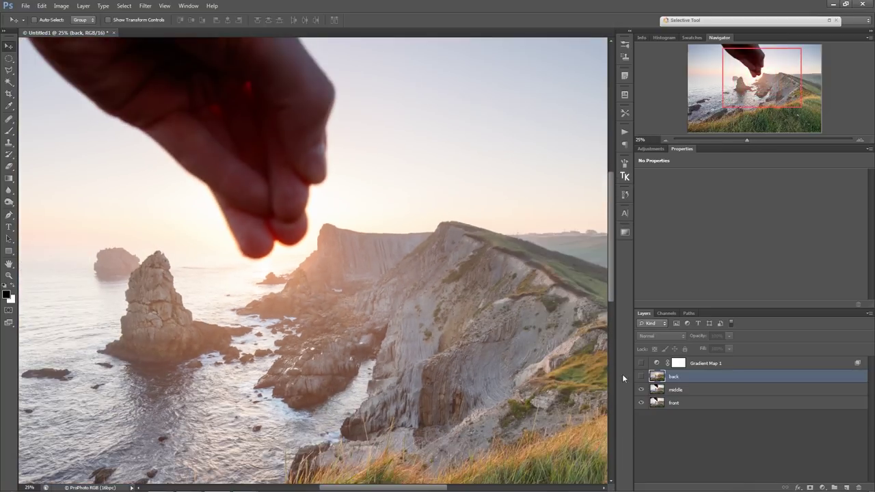
pyautogui.click(641, 377)
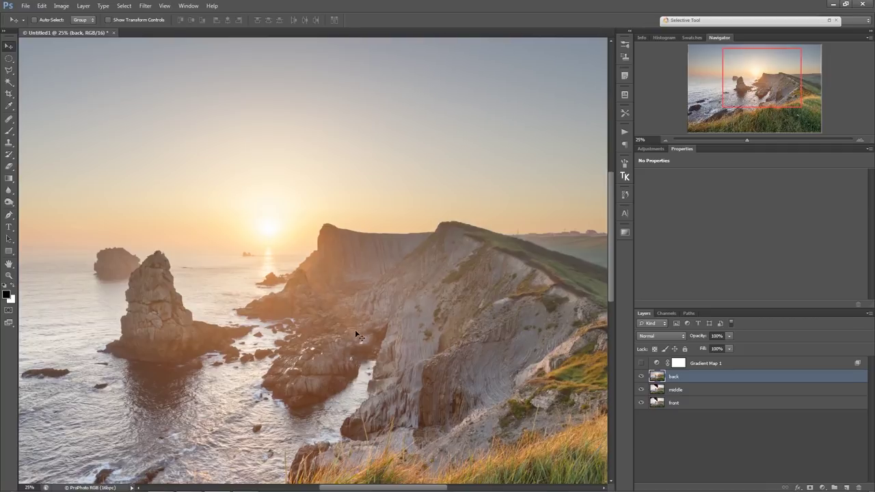
pyautogui.click(641, 376)
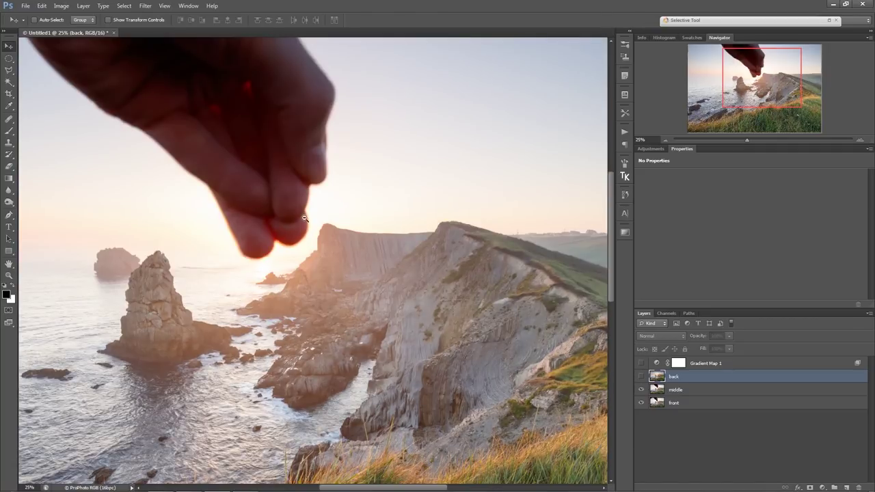
pyautogui.hotkey('ctrl', '-')
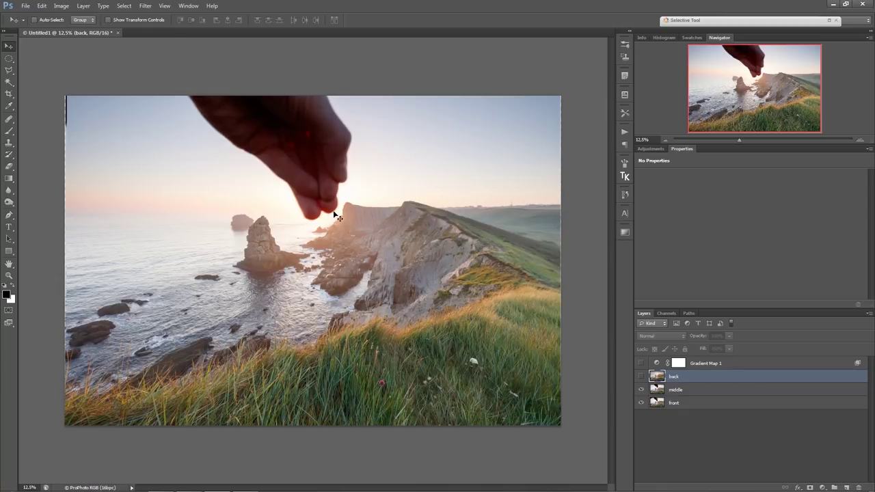
# Toggle the back layer on and off, leaving it hidden so the hand shows over the sky.
pyautogui.click(640, 377)
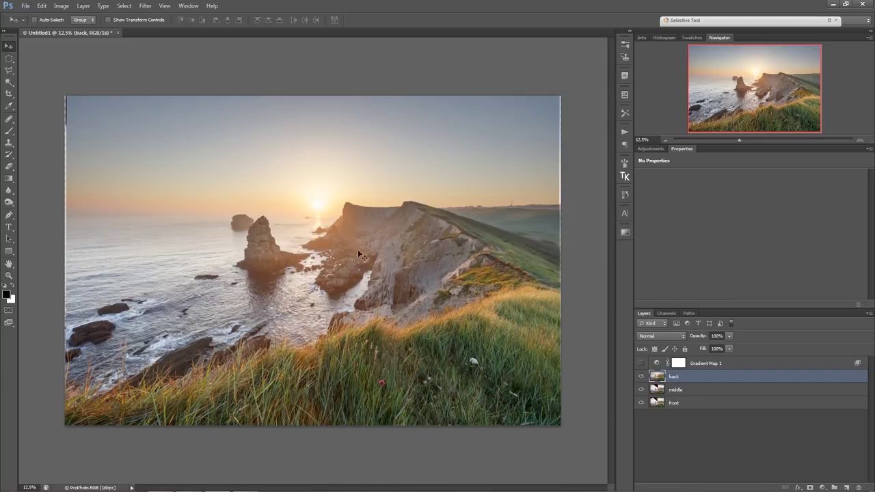
pyautogui.click(641, 376)
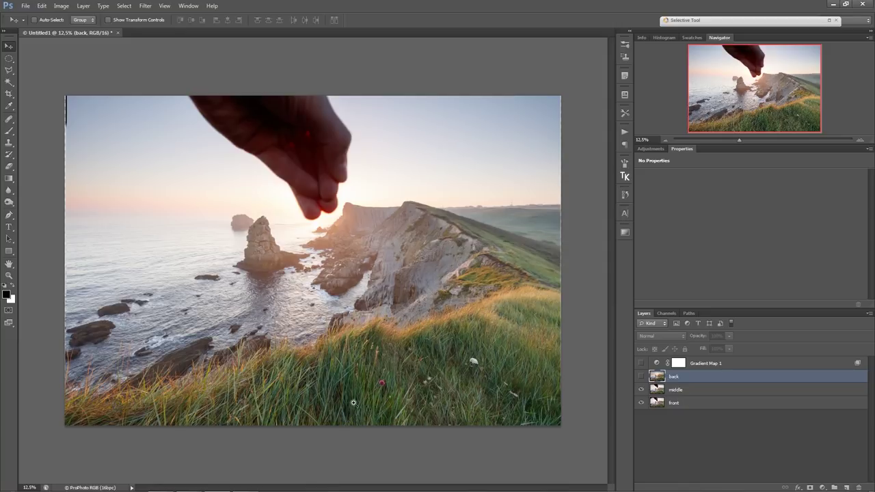
pyautogui.scroll(2, 354, 403)
# Zoom into the lower grass to check its sharpness, hide the middle layer, then zoom out.
pyautogui.scroll(1, 355, 412)
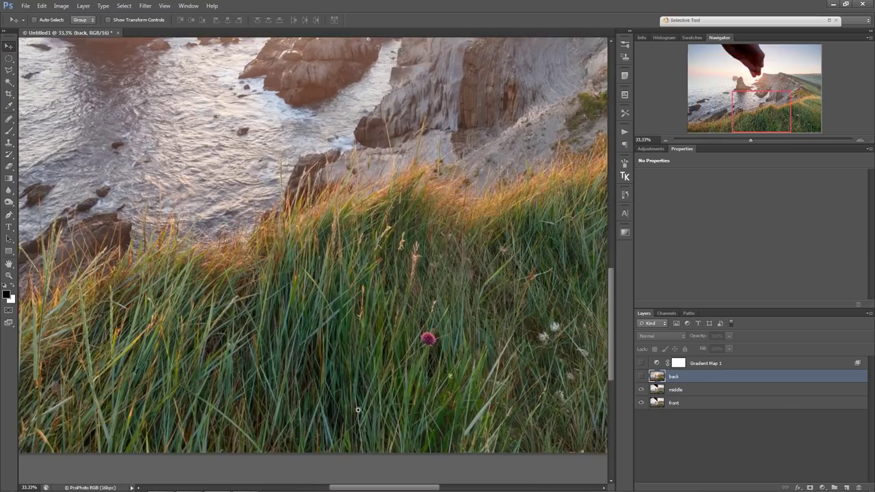
pyautogui.scroll(1, 358, 408)
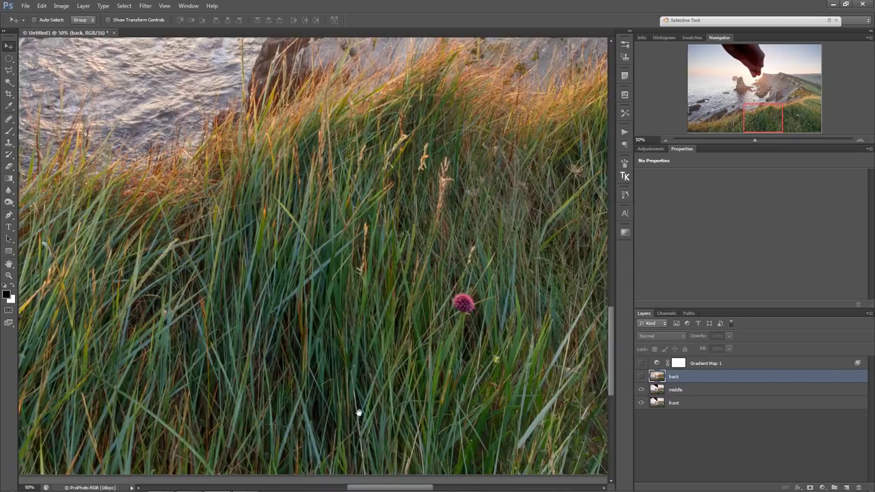
pyautogui.moveTo(358, 412); pyautogui.dragTo(351, 360)
pyautogui.scroll(1, 379, 332)
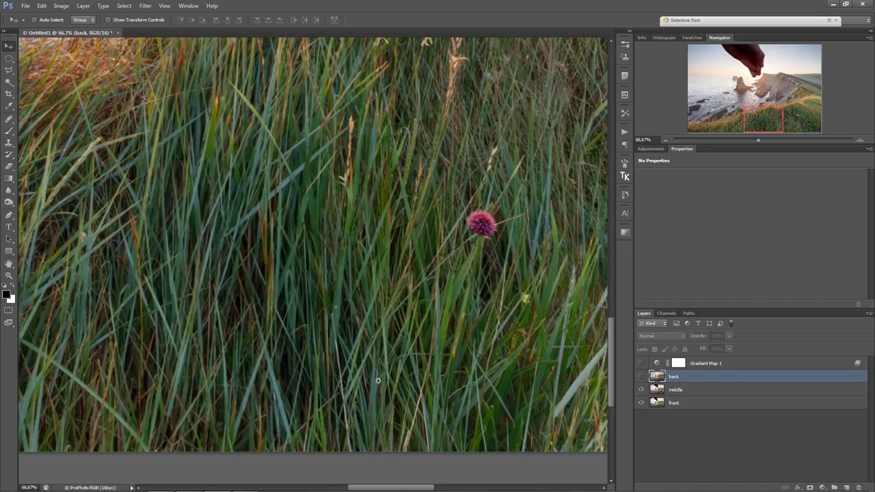
pyautogui.moveTo(269, 418); pyautogui.dragTo(343, 387)
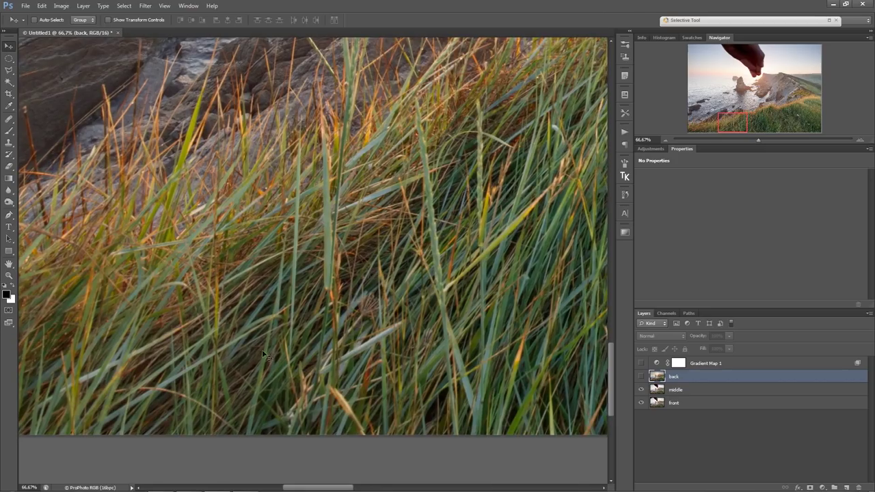
pyautogui.click(641, 389)
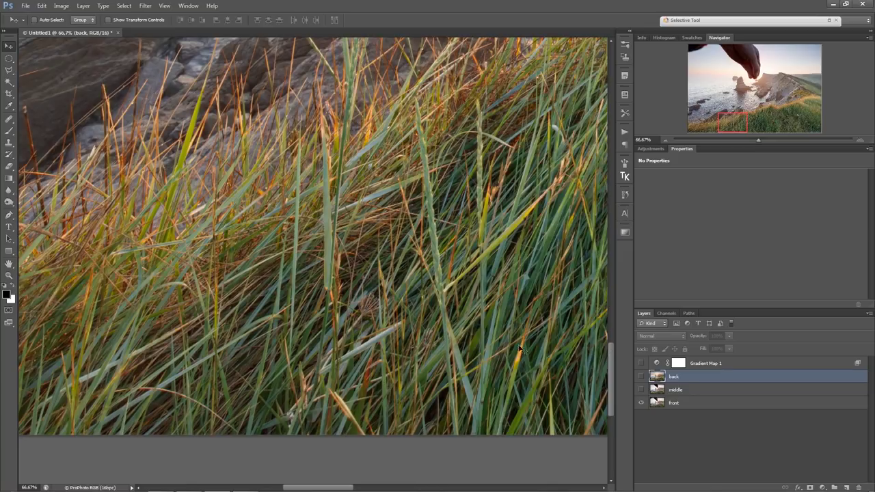
pyautogui.scroll(-6, 412, 358)
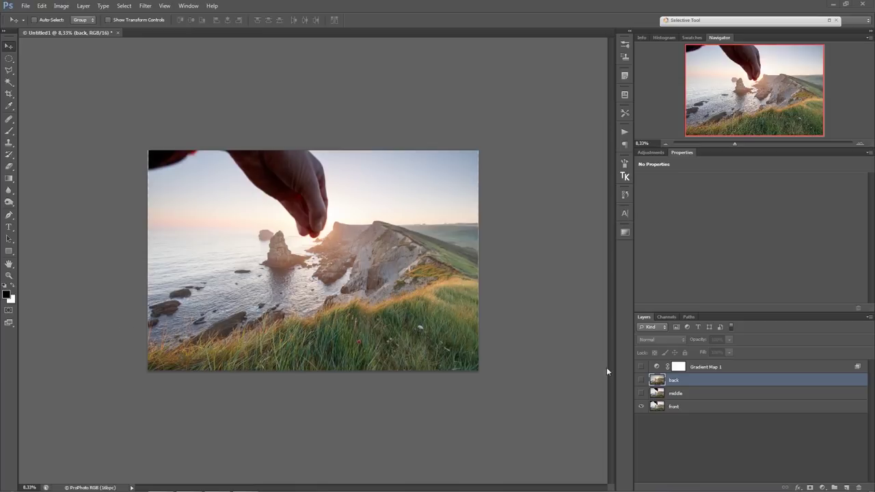
# Show the middle layer, toggle back on and off to keep it hidden, and select middle.
pyautogui.click(641, 393)
pyautogui.click(641, 380)
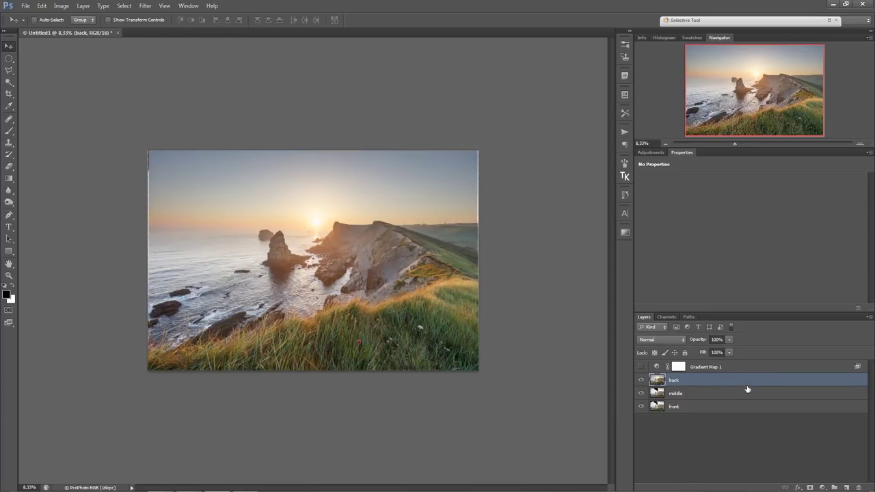
pyautogui.click(641, 380)
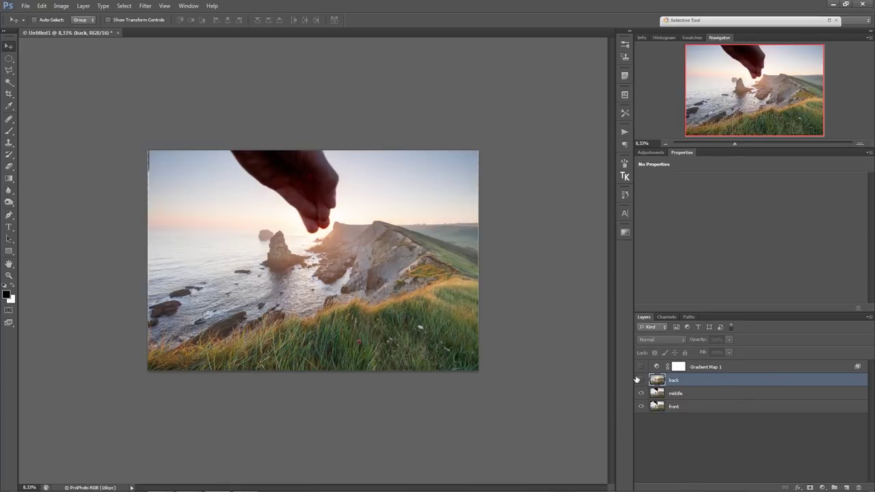
pyautogui.click(683, 394)
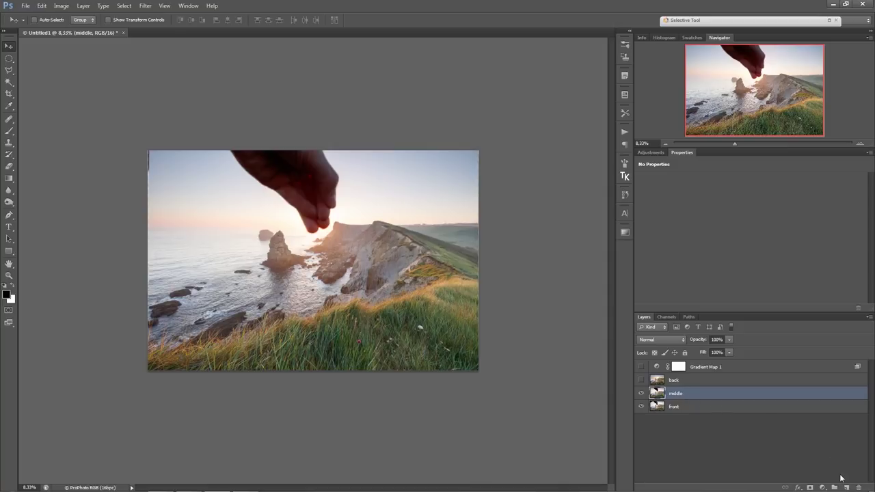
# Add a white mask to the middle layer, take a black brush of about 729 px, and zoom to the lower-left shoreline.
pyautogui.click(810, 487)
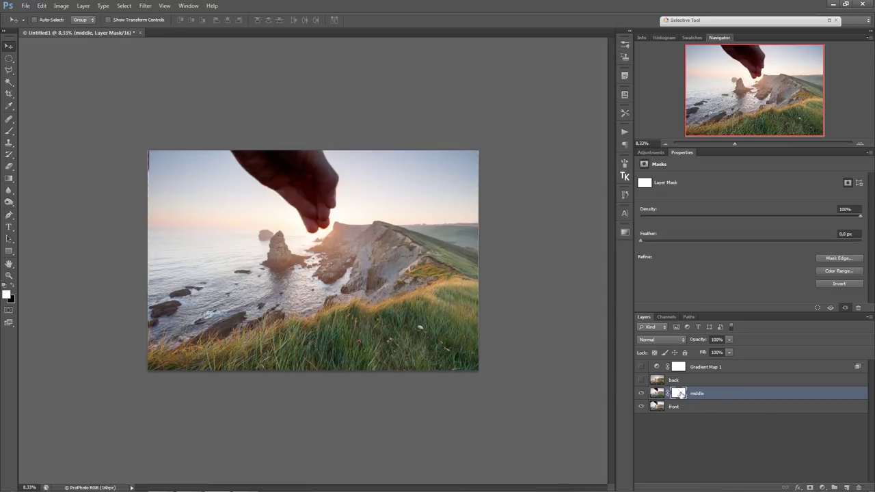
pyautogui.press('b')
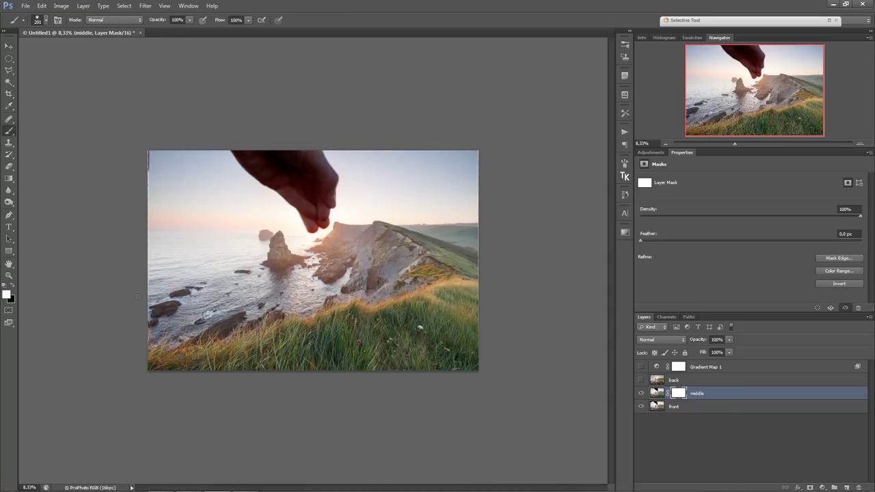
pyautogui.press('x')
pyautogui.moveTo(171, 332)
pyautogui.mouseDown()
pyautogui.moveTo(185, 332)
pyautogui.moveTo(175, 335)
pyautogui.mouseUp()
pyautogui.scroll(2, 171, 358)
pyautogui.moveTo(147, 403); pyautogui.dragTo(281, 347)
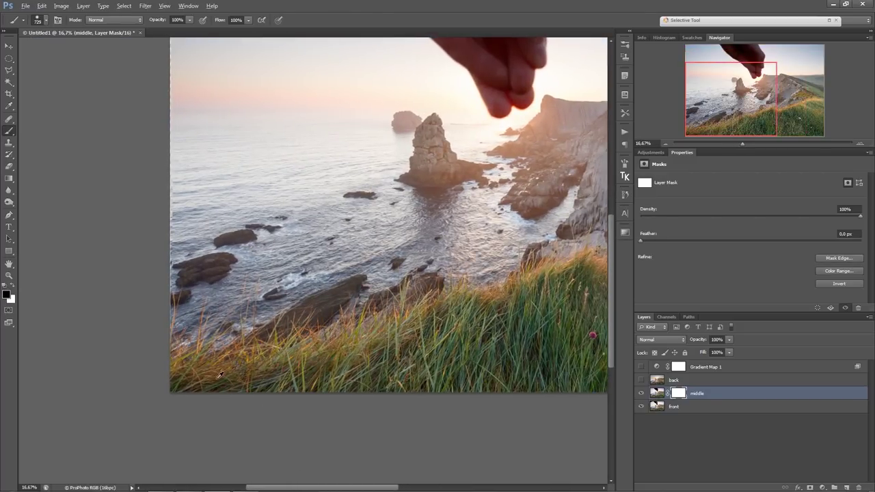
# Keep black as the paint colour and resize the brush from about 841 px to 537 px.
pyautogui.press('x')
pyautogui.scroll(1, 215, 371)
pyautogui.press('x')
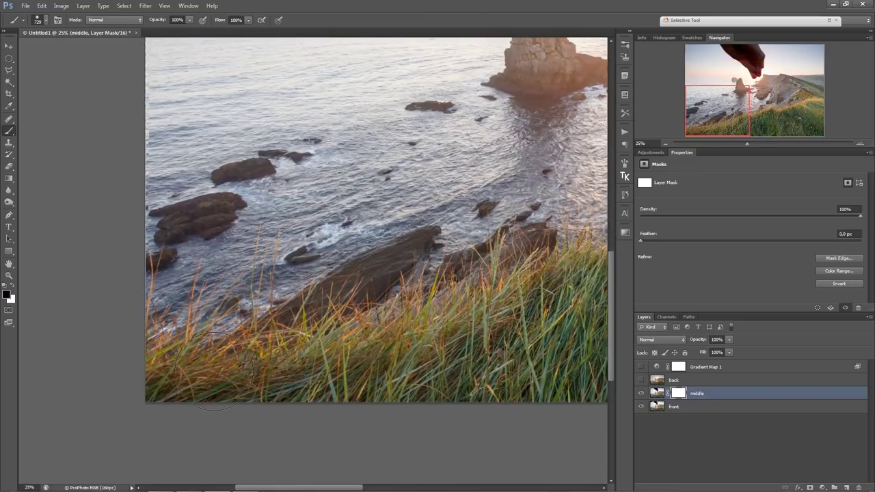
pyautogui.moveTo(222, 352)
pyautogui.mouseDown()
pyautogui.moveTo(230, 353)
pyautogui.moveTo(202, 322)
pyautogui.mouseUp()
pyautogui.scroll(1, 236, 395)
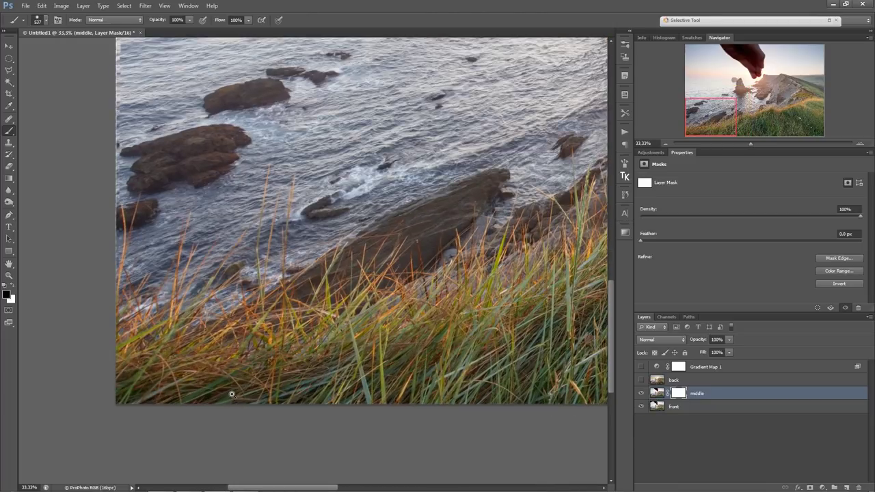
pyautogui.scroll(1, 228, 389)
pyautogui.moveTo(201, 385); pyautogui.dragTo(182, 383)
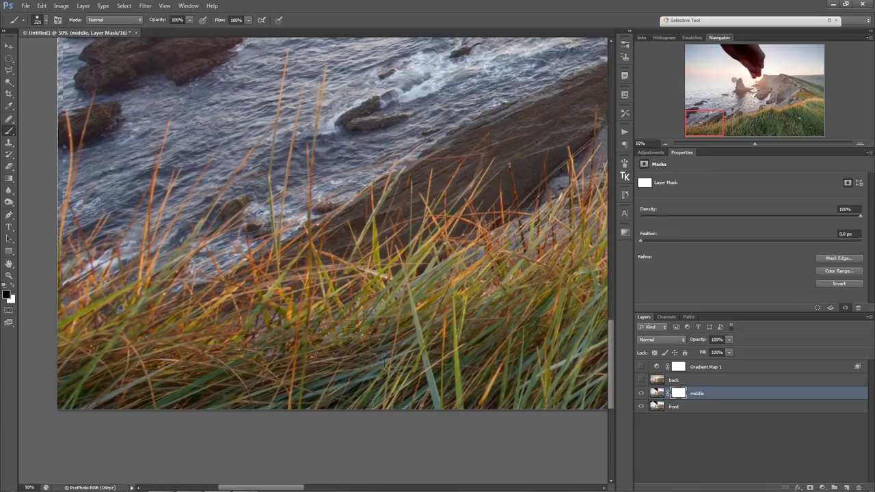
# Frame the rocks and shoreline water, settling the brush at about 213 px.
pyautogui.scroll(1, 89, 342)
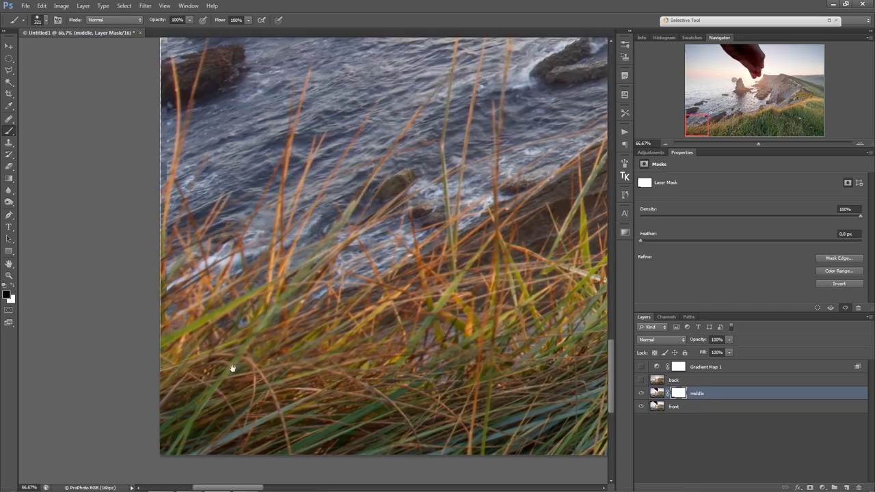
pyautogui.moveTo(196, 349); pyautogui.dragTo(168, 338)
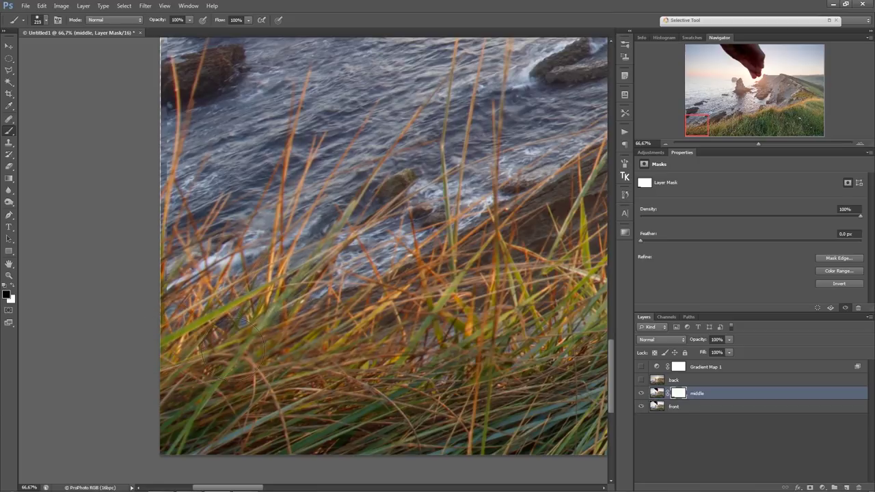
pyautogui.moveTo(205, 309); pyautogui.dragTo(226, 301)
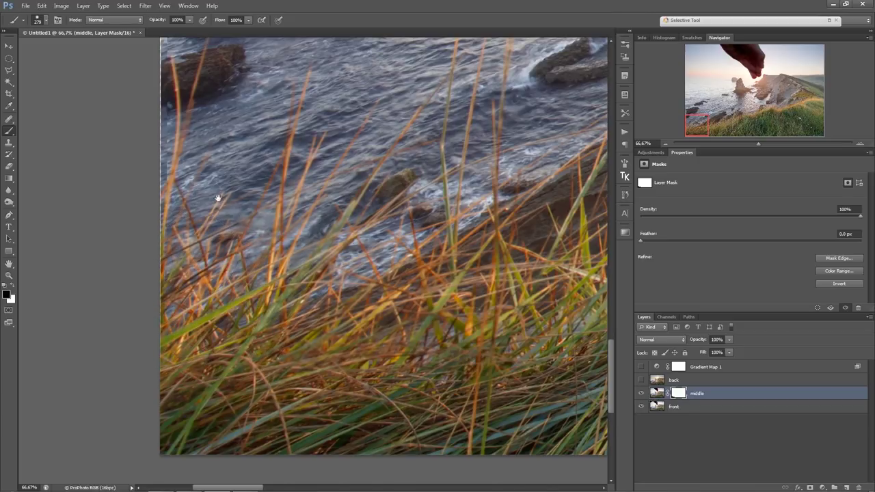
pyautogui.moveTo(205, 232); pyautogui.dragTo(193, 329)
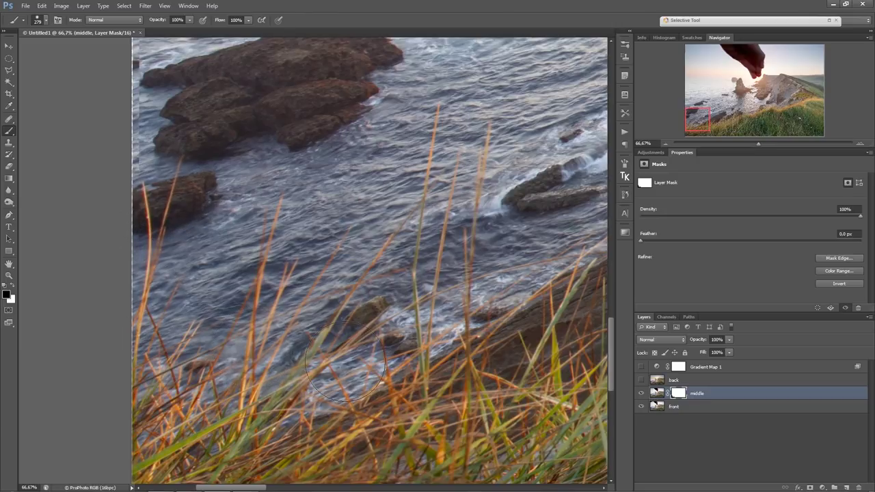
pyautogui.moveTo(345, 366); pyautogui.dragTo(291, 377)
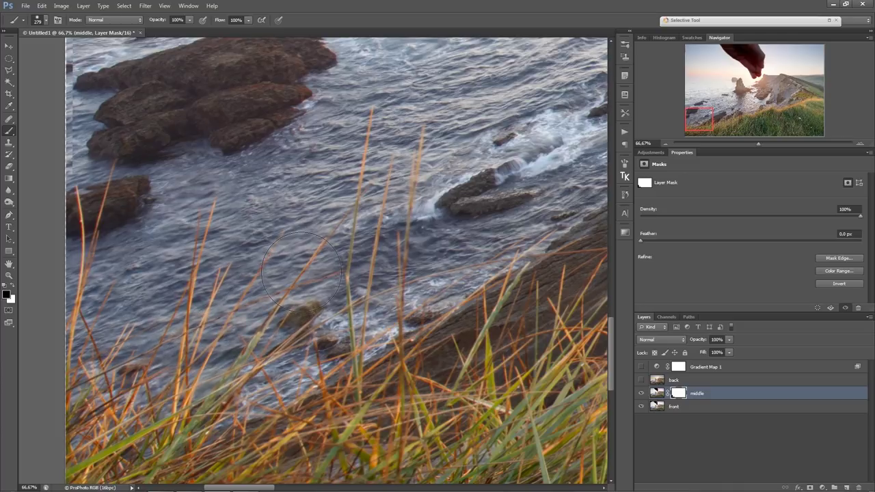
pyautogui.moveTo(363, 291); pyautogui.dragTo(253, 345)
pyautogui.keyDown('alt'); pyautogui.rightClick(249, 345); pyautogui.keyUp('alt')
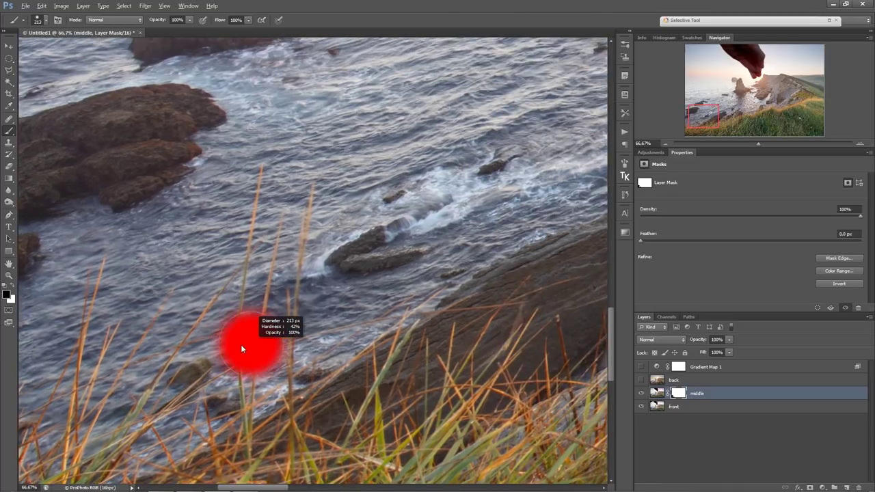
pyautogui.scroll(-3, 261, 299)
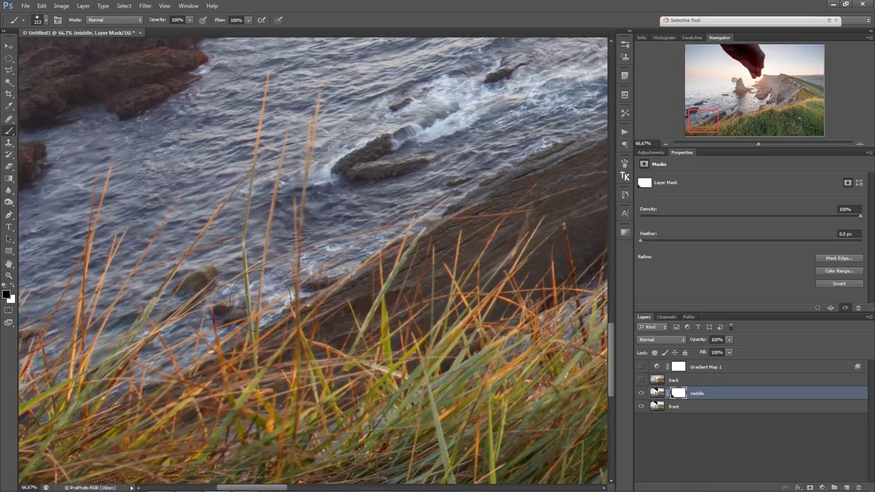
pyautogui.moveTo(380, 311); pyautogui.dragTo(305, 342)
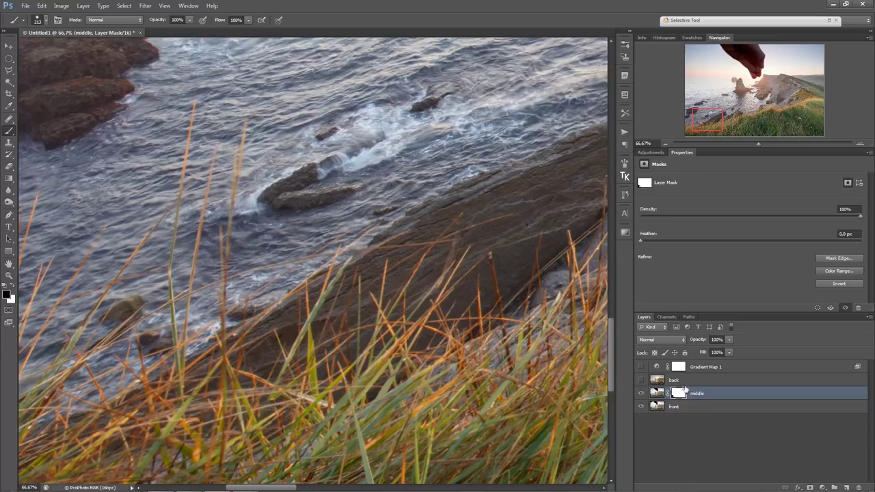
pyautogui.click(643, 394)
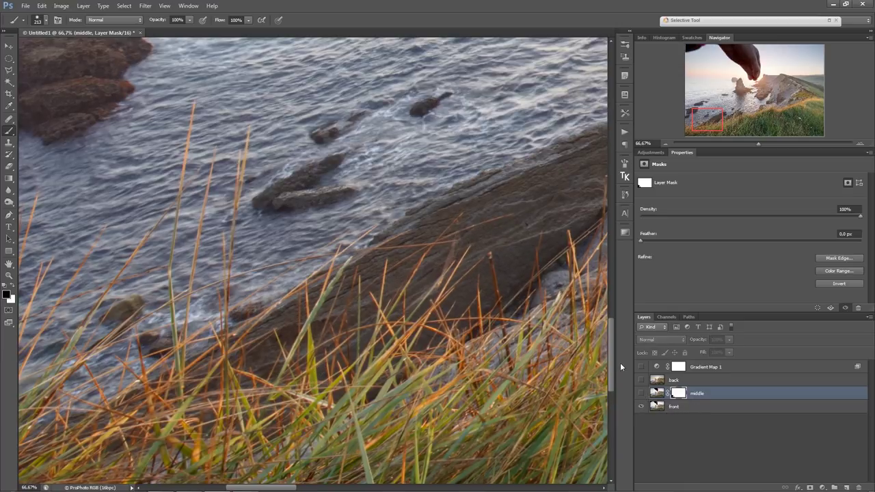
pyautogui.scroll(1, 447, 353)
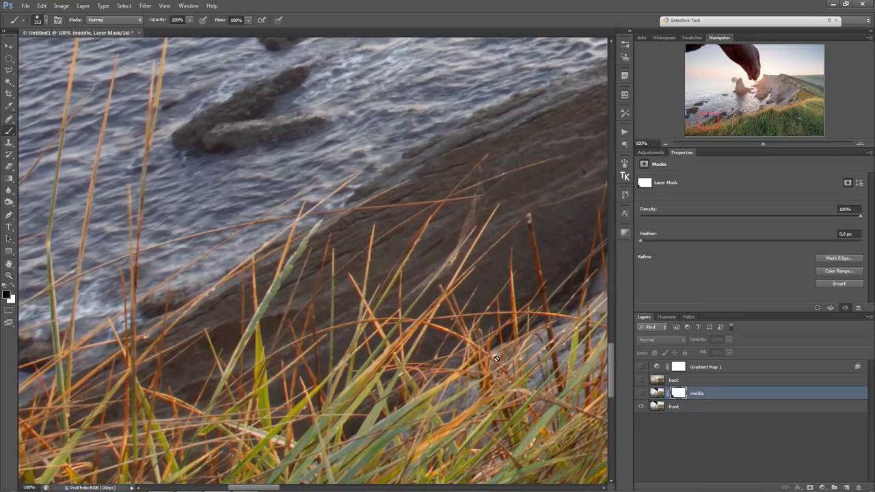
pyautogui.click(641, 393)
pyautogui.click(641, 394)
pyautogui.click(641, 393)
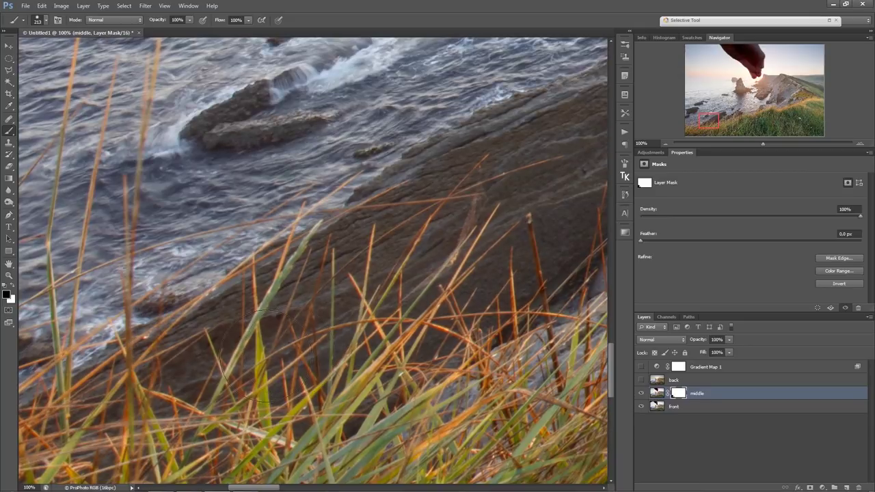
pyautogui.scroll(-1, 266, 356)
pyautogui.scroll(-1, 316, 269)
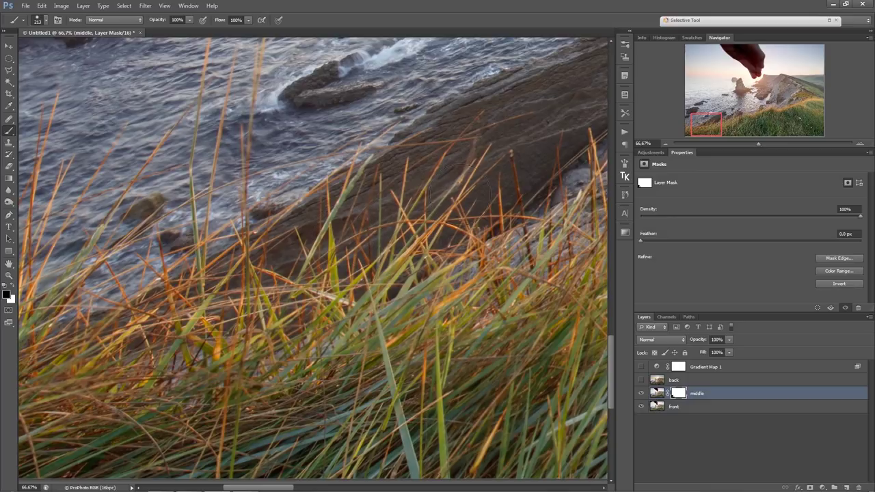
pyautogui.moveTo(422, 212); pyautogui.dragTo(344, 301)
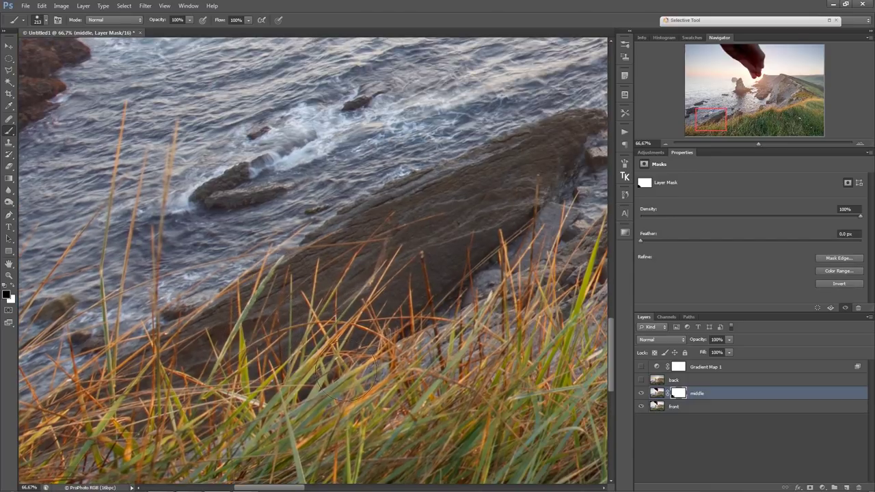
pyautogui.moveTo(465, 366)
pyautogui.mouseDown()
pyautogui.moveTo(307, 369)
pyautogui.moveTo(396, 383)
pyautogui.moveTo(437, 403)
pyautogui.mouseUp()
pyautogui.moveTo(260, 259); pyautogui.dragTo(308, 293)
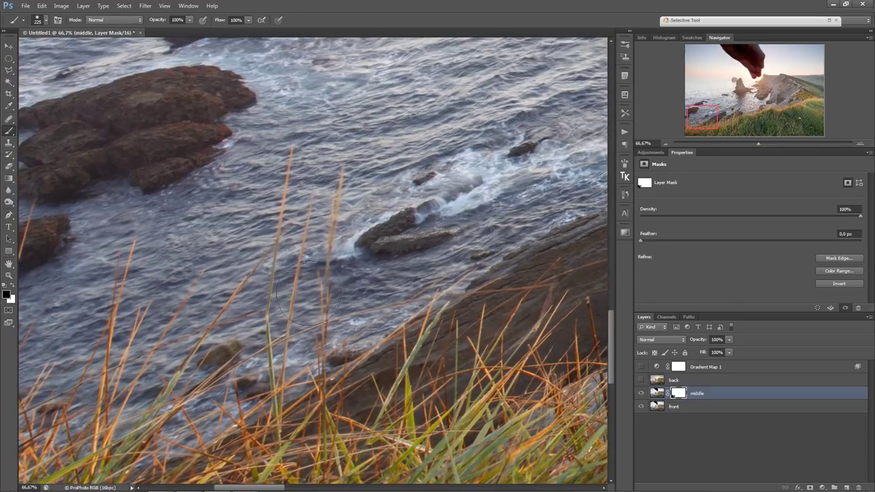
# Zoom to 100% on the foreground grass, shrink the brush to 83 px and swap the colours.
pyautogui.moveTo(513, 383); pyautogui.dragTo(253, 275)
pyautogui.moveTo(437, 361); pyautogui.dragTo(287, 326)
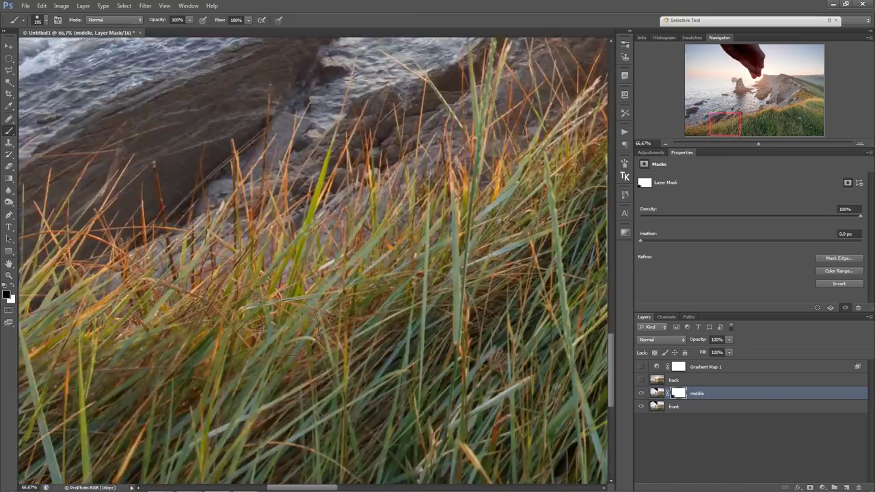
pyautogui.hotkey('ctrl', '+')
pyautogui.moveTo(519, 206); pyautogui.dragTo(382, 328)
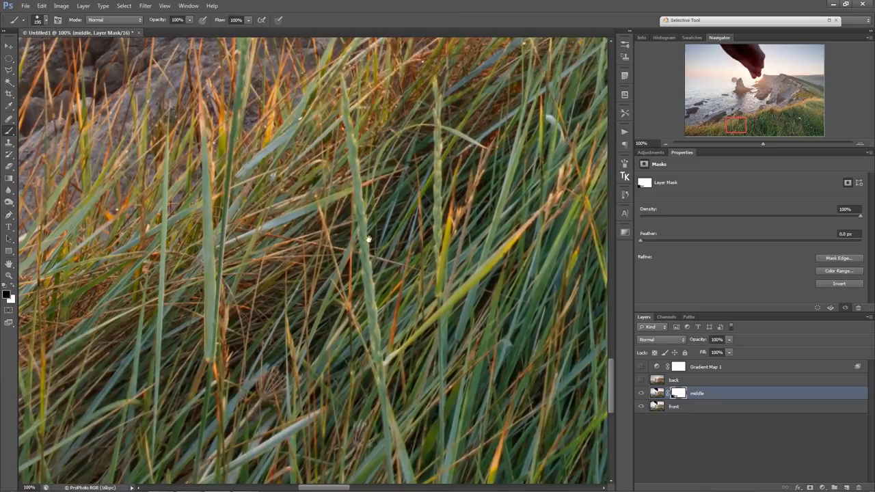
pyautogui.moveTo(519, 205); pyautogui.dragTo(410, 356)
pyautogui.moveTo(560, 287); pyautogui.dragTo(481, 435)
pyautogui.moveTo(89, 465)
pyautogui.mouseDown()
pyautogui.moveTo(335, 311)
pyautogui.moveTo(294, 312)
pyautogui.mouseUp()
pyautogui.press('x')
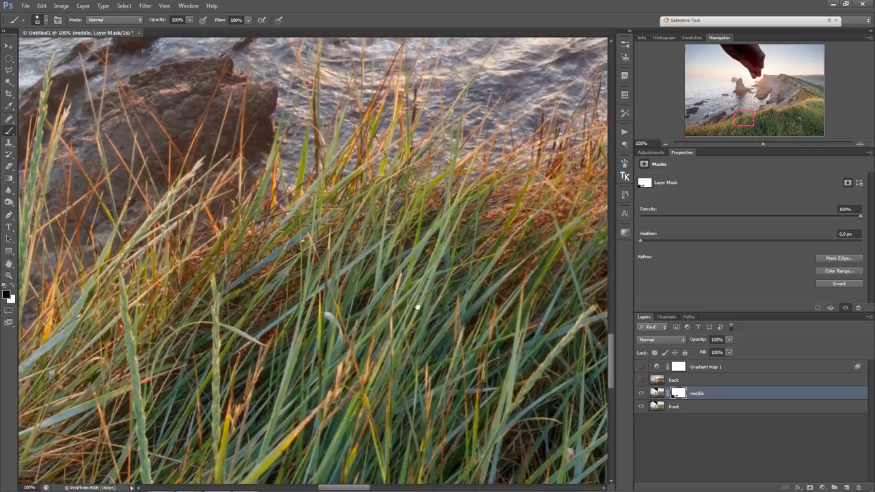
# Toggle the middle layer off and on to compare grass focus around the pink flower.
pyautogui.click(643, 393)
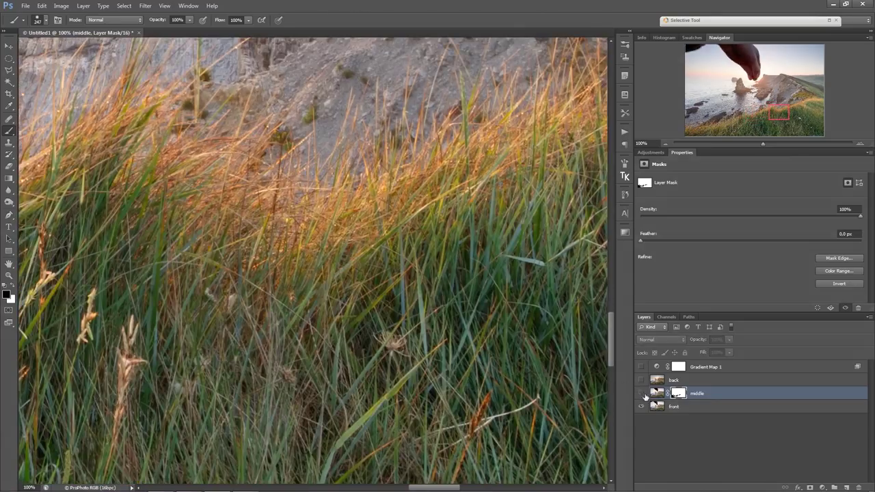
pyautogui.click(641, 393)
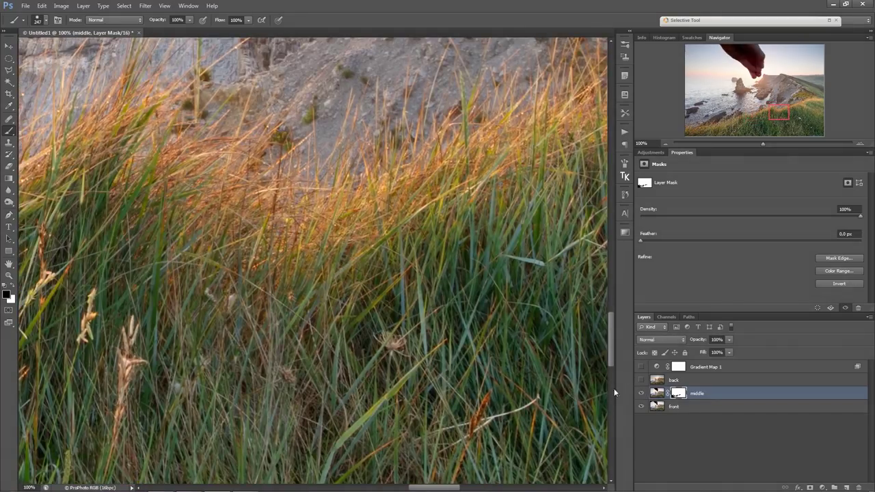
pyautogui.moveTo(242, 367); pyautogui.dragTo(402, 276)
pyautogui.moveTo(401, 375); pyautogui.dragTo(428, 272)
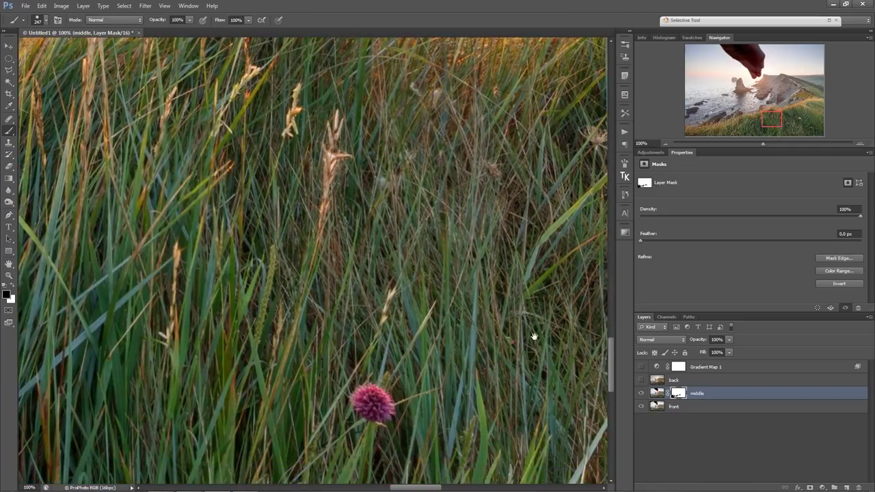
pyautogui.click(642, 394)
pyautogui.click(641, 394)
pyautogui.moveTo(383, 338); pyautogui.dragTo(414, 368)
pyautogui.click(640, 394)
pyautogui.click(640, 394)
# Compare the middle layer over the grass once more, check the bottom edge, rocks and sea, then zoom out.
pyautogui.moveTo(311, 405); pyautogui.dragTo(390, 264)
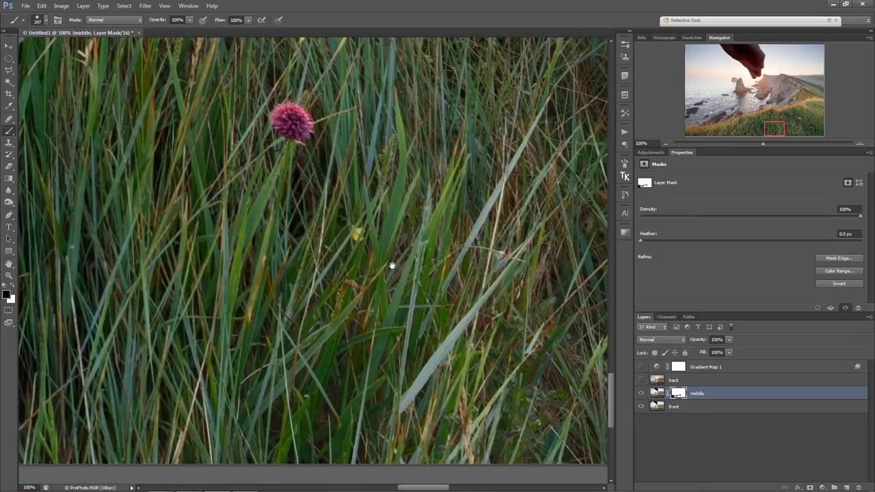
pyautogui.moveTo(483, 338); pyautogui.dragTo(348, 344)
pyautogui.click(641, 394)
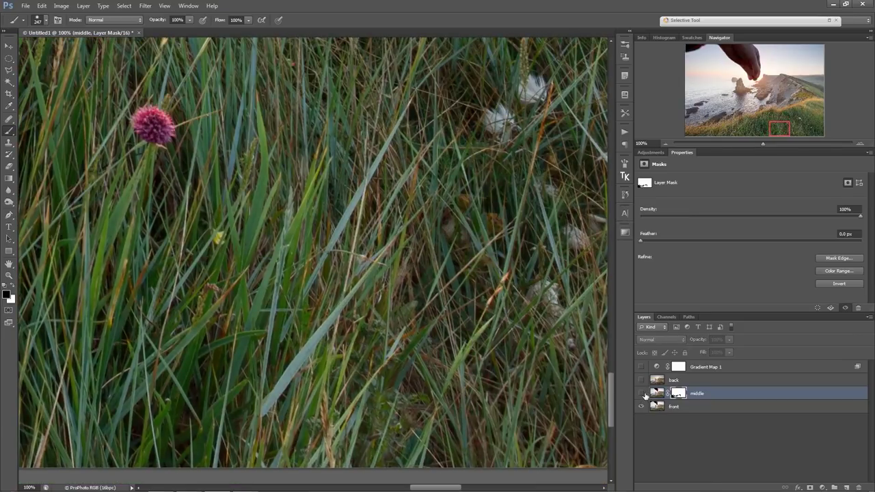
pyautogui.click(641, 393)
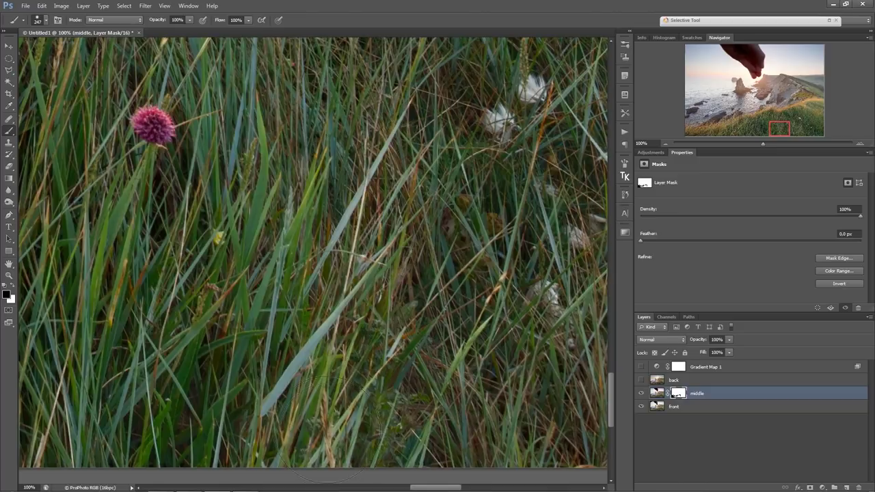
pyautogui.moveTo(312, 436); pyautogui.dragTo(476, 402)
pyautogui.moveTo(312, 357)
pyautogui.mouseDown()
pyautogui.moveTo(426, 404)
pyautogui.moveTo(371, 415)
pyautogui.moveTo(356, 450)
pyautogui.mouseUp()
pyautogui.moveTo(105, 273); pyautogui.dragTo(319, 300)
pyautogui.scroll(-5, 319, 301)
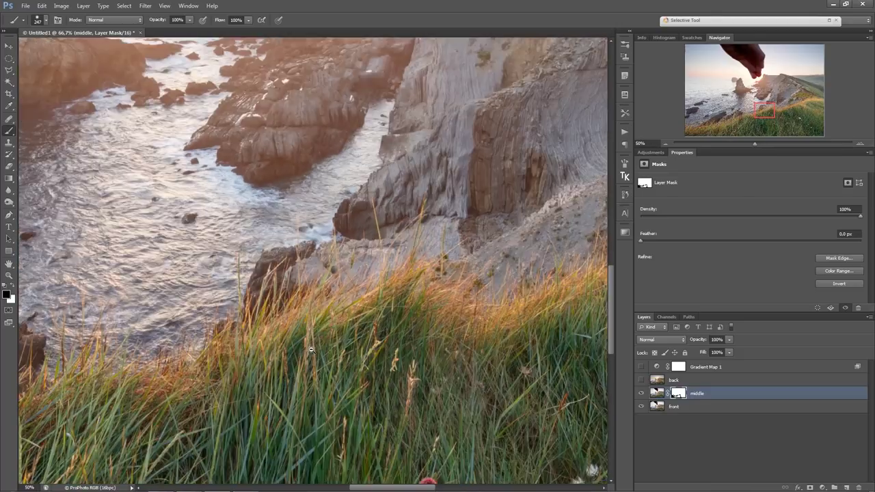
pyautogui.scroll(-1, 313, 356)
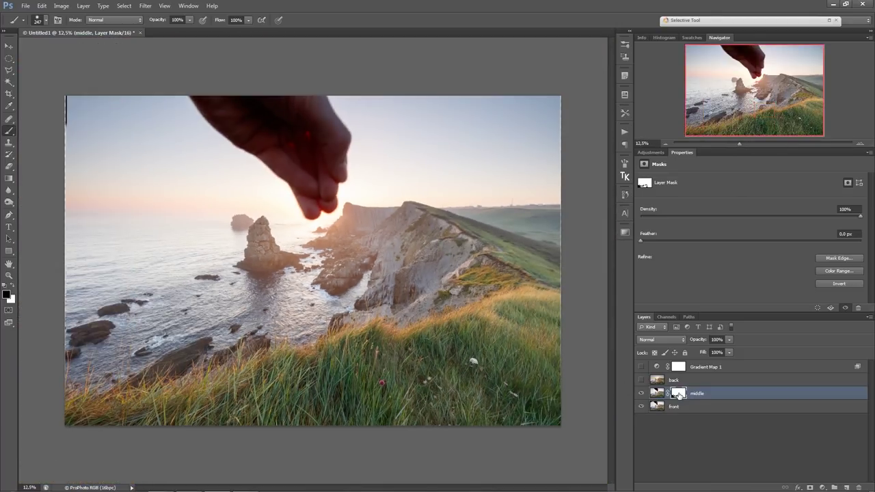
# View the middle layer's mask alone and paint its lower-left foreground solid black with a 439 px brush.
pyautogui.keyDown('alt'); pyautogui.click(678, 395); pyautogui.keyUp('alt')
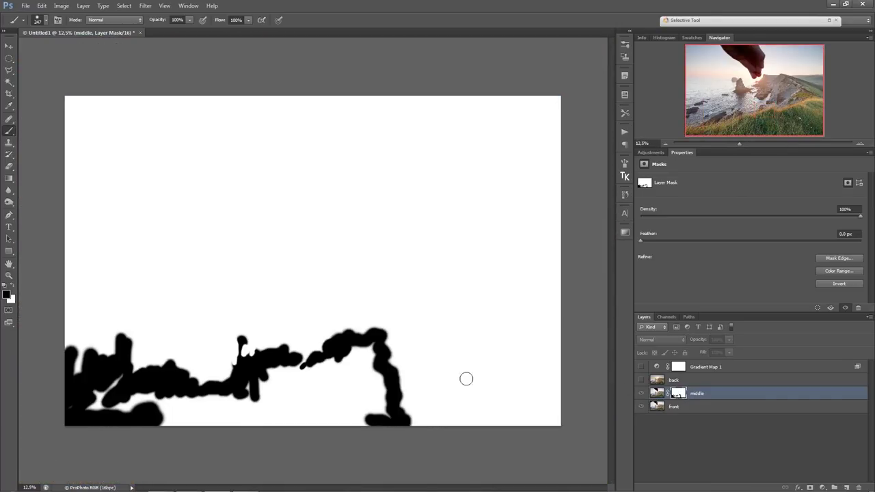
pyautogui.moveTo(120, 372); pyautogui.dragTo(170, 375)
pyautogui.moveTo(87, 404)
pyautogui.mouseDown()
pyautogui.moveTo(117, 386)
pyautogui.moveTo(110, 406)
pyautogui.moveTo(155, 402)
pyautogui.moveTo(215, 417)
pyautogui.moveTo(174, 414)
pyautogui.moveTo(268, 375)
pyautogui.moveTo(318, 373)
pyautogui.moveTo(370, 350)
pyautogui.moveTo(370, 367)
pyautogui.moveTo(371, 350)
pyautogui.moveTo(385, 416)
pyautogui.moveTo(174, 429)
pyautogui.moveTo(234, 417)
pyautogui.moveTo(281, 377)
pyautogui.moveTo(307, 386)
pyautogui.moveTo(347, 375)
pyautogui.moveTo(367, 399)
pyautogui.moveTo(356, 410)
pyautogui.moveTo(279, 413)
pyautogui.moveTo(303, 387)
pyautogui.moveTo(353, 389)
pyautogui.moveTo(280, 395)
pyautogui.mouseUp()
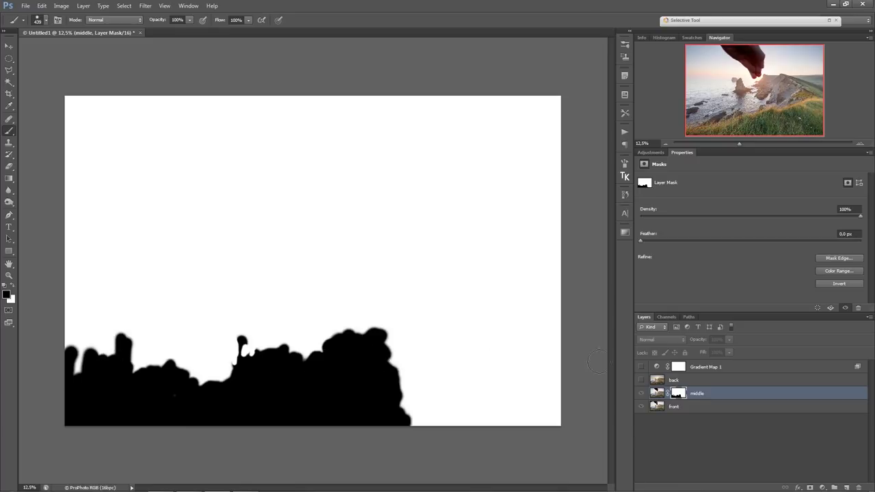
pyautogui.click(656, 394)
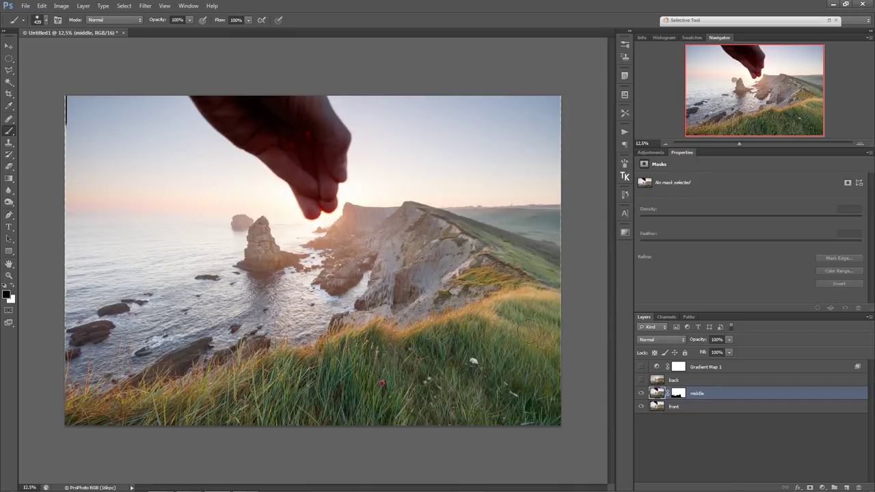
# Recheck the middle mask, return to the photo, and show the back layer to cover the hand.
pyautogui.click(678, 394)
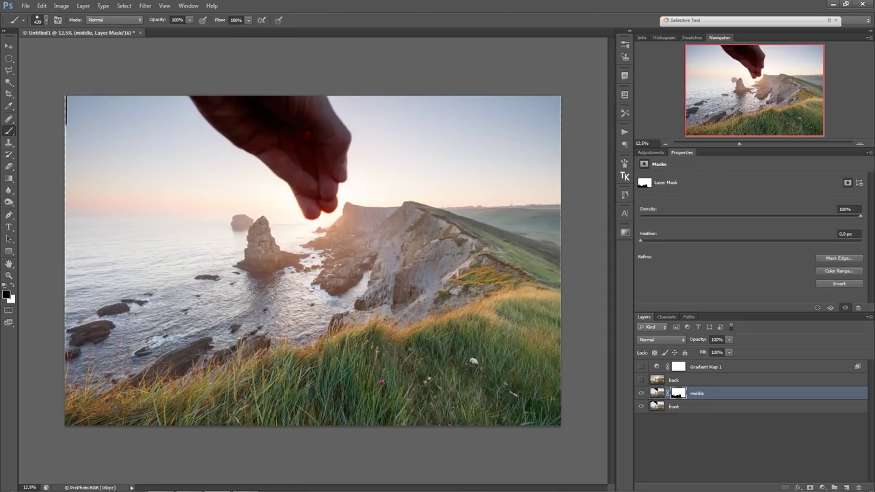
pyautogui.keyDown('alt'); pyautogui.click(678, 393); pyautogui.keyUp('alt')
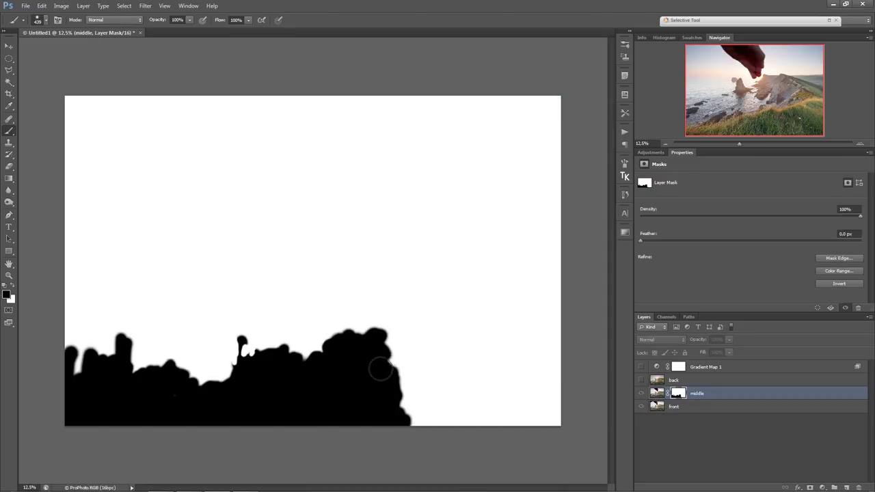
pyautogui.click(652, 394)
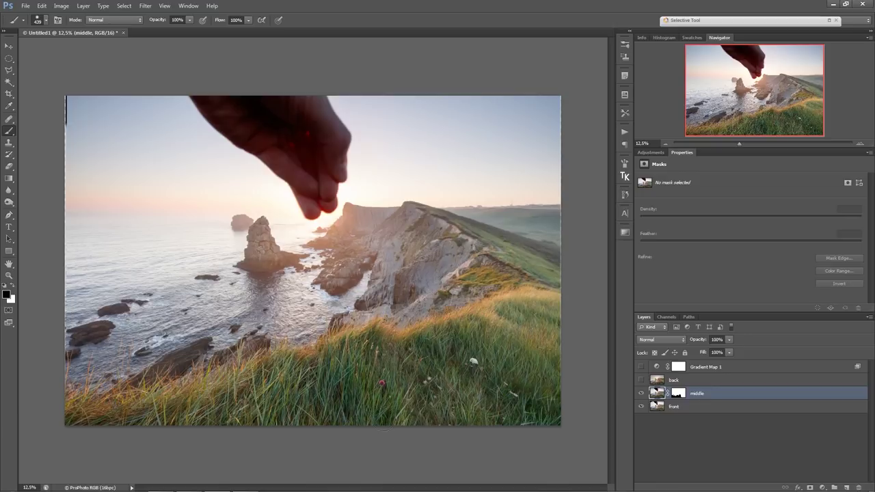
pyautogui.click(641, 380)
# Give the back layer a hide-all black mask and set a 319 px white brush.
pyautogui.click(686, 383)
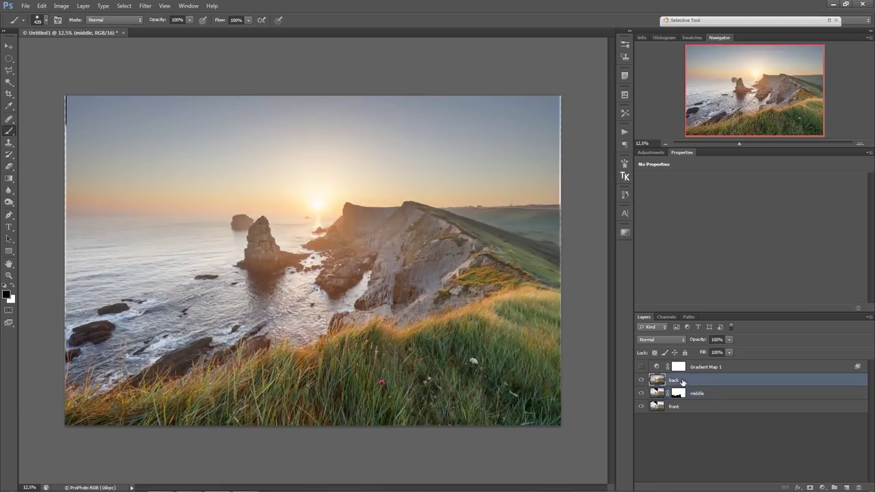
pyautogui.hotkey('ctrl', '+')
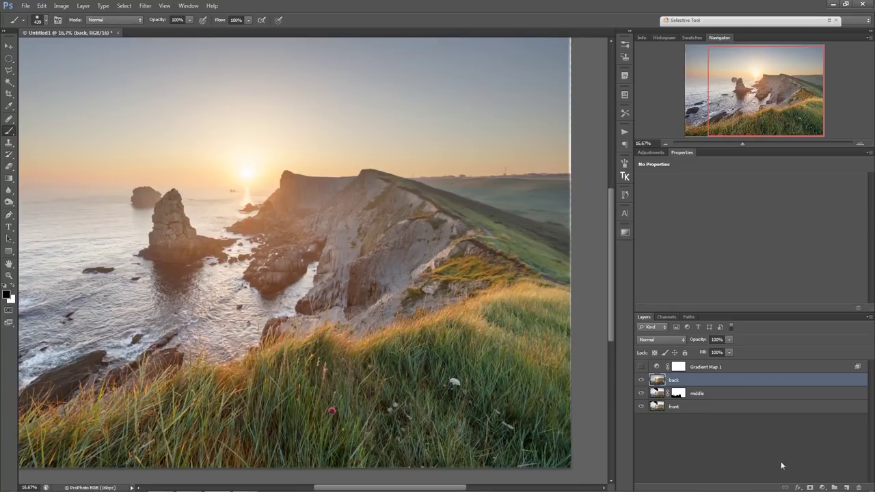
pyautogui.keyDown('alt'); pyautogui.click(810, 488); pyautogui.keyUp('alt')
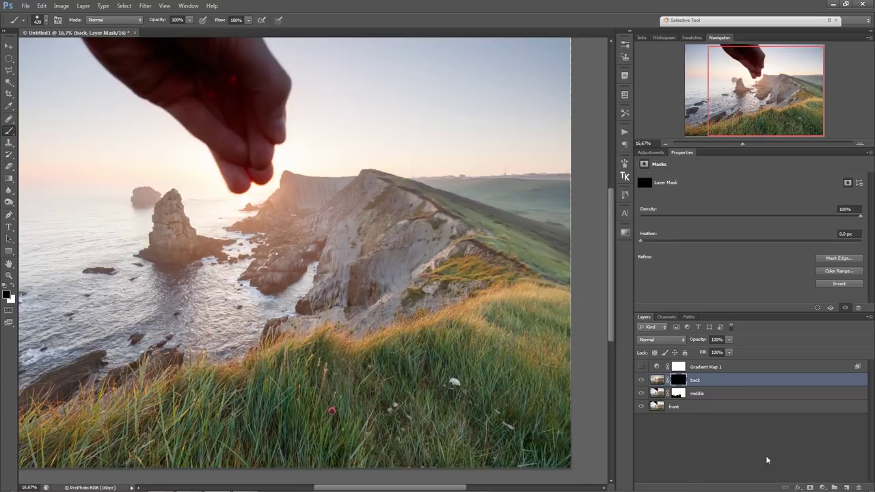
pyautogui.keyDown('ctrl'); pyautogui.click(546, 286); pyautogui.keyUp('ctrl')
pyautogui.keyDown('ctrl'); pyautogui.click(546, 286); pyautogui.keyUp('ctrl')
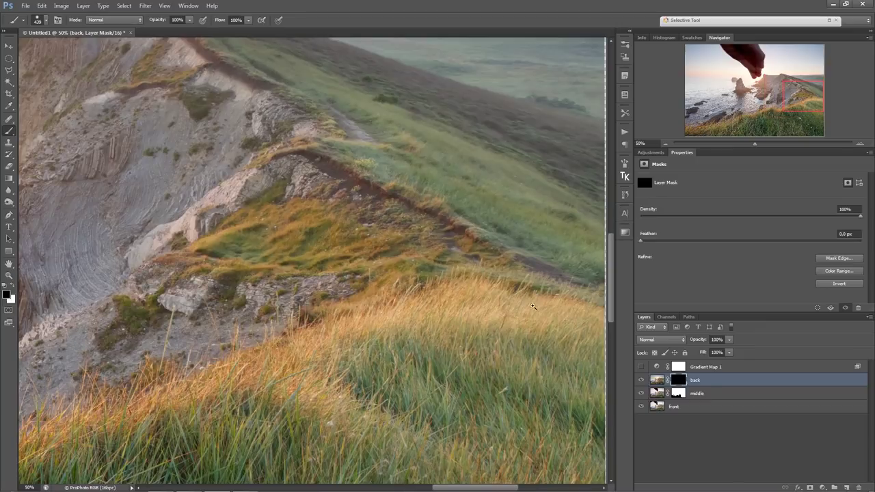
pyautogui.moveTo(478, 287); pyautogui.dragTo(283, 332)
pyautogui.press('x')
# Zoom to 100% on the grassy slope, toggling the back layer's mask to compare.
pyautogui.keyDown('ctrl'); pyautogui.click(506, 301); pyautogui.keyUp('ctrl')
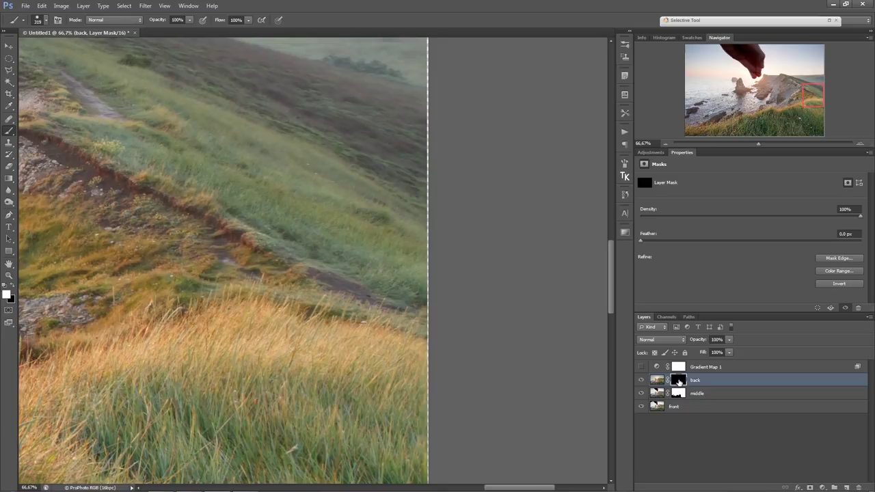
pyautogui.keyDown('shift'); pyautogui.click(676, 382); pyautogui.keyUp('shift')
pyautogui.keyDown('shift'); pyautogui.click(677, 383); pyautogui.keyUp('shift')
pyautogui.moveTo(279, 398); pyautogui.dragTo(387, 373)
pyautogui.moveTo(287, 287); pyautogui.dragTo(288, 300)
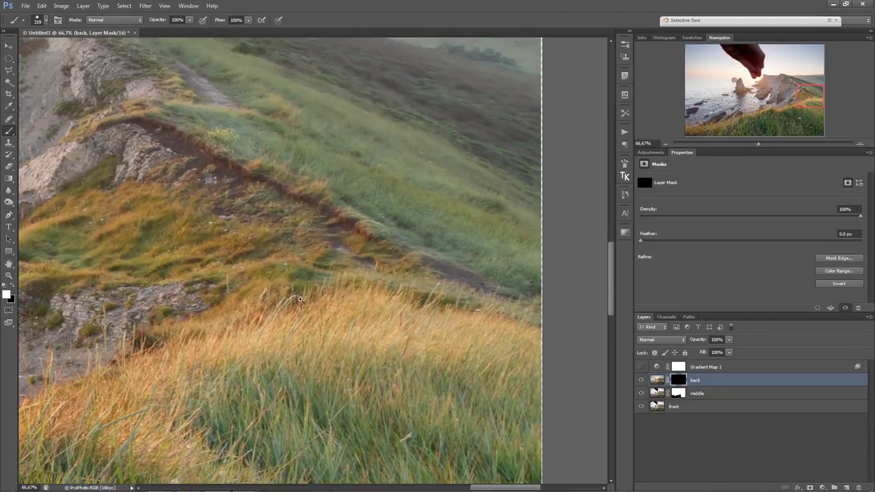
pyautogui.keyDown('ctrl'); pyautogui.click(274, 301); pyautogui.keyUp('ctrl')
pyautogui.keyDown('shift'); pyautogui.click(680, 381); pyautogui.keyUp('shift')
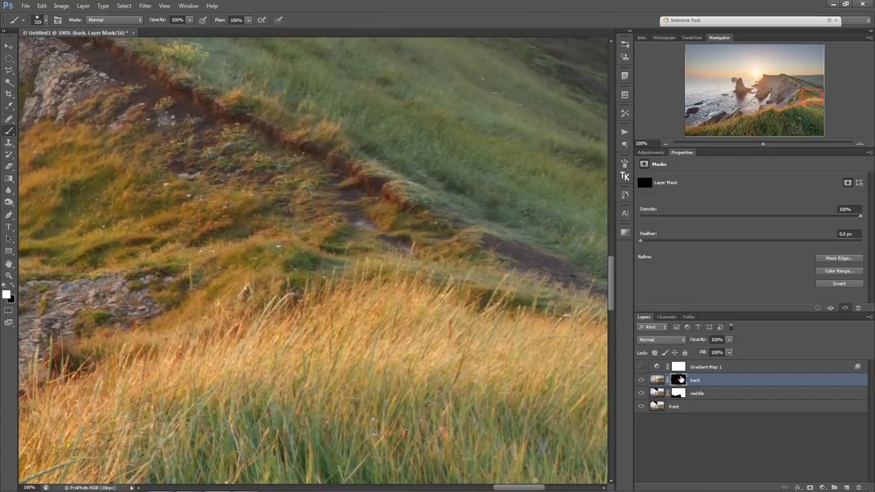
pyautogui.keyDown('shift'); pyautogui.click(680, 381); pyautogui.keyUp('shift')
pyautogui.moveTo(322, 253); pyautogui.dragTo(281, 212)
# Shrink the brush to 159 px and compare the back mask on and off near the sea stack.
pyautogui.moveTo(382, 250); pyautogui.dragTo(358, 297)
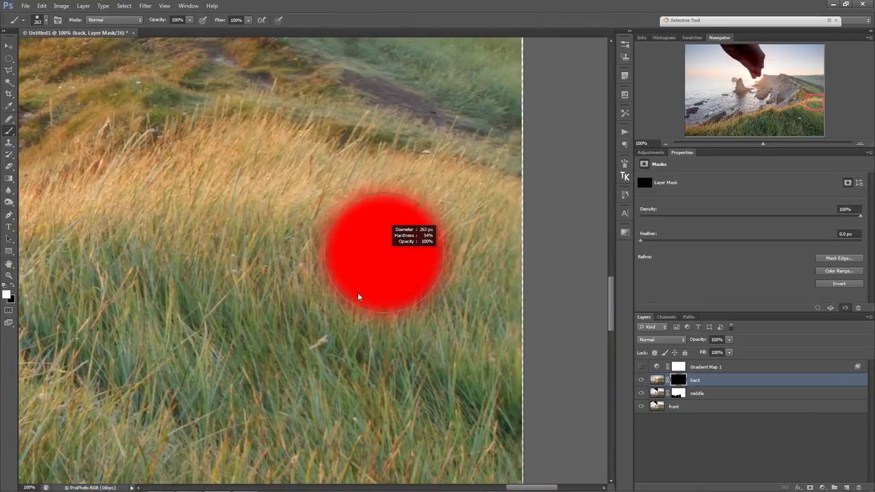
pyautogui.moveTo(434, 279); pyautogui.dragTo(410, 300)
pyautogui.keyDown('shift'); pyautogui.click(680, 381); pyautogui.keyUp('shift')
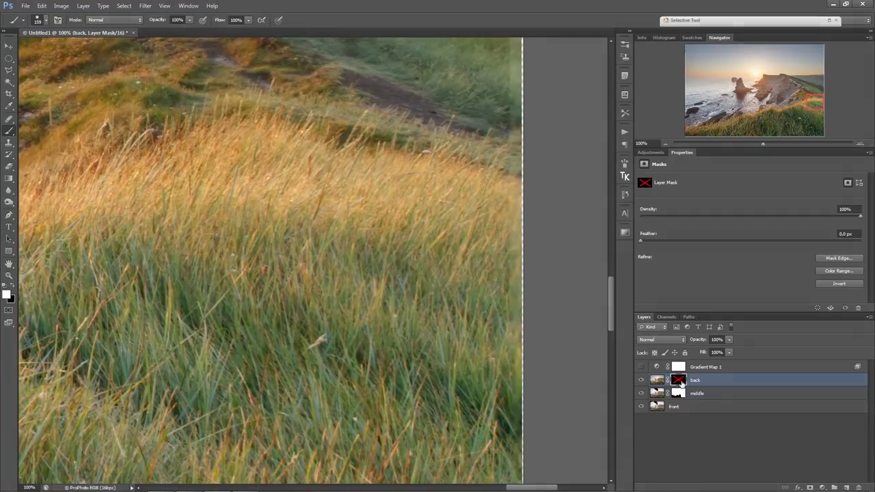
pyautogui.keyDown('shift'); pyautogui.click(680, 381); pyautogui.keyUp('shift')
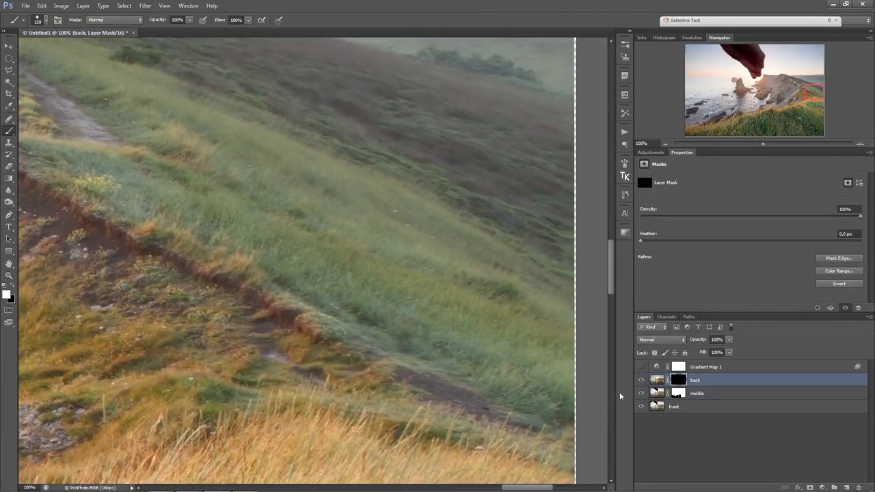
pyautogui.keyDown('shift'); pyautogui.click(680, 380); pyautogui.keyUp('shift')
pyautogui.keyDown('shift'); pyautogui.click(680, 381); pyautogui.keyUp('shift')
pyautogui.keyDown('shift'); pyautogui.click(680, 380); pyautogui.keyUp('shift')
pyautogui.keyDown('shift'); pyautogui.click(679, 381); pyautogui.keyUp('shift')
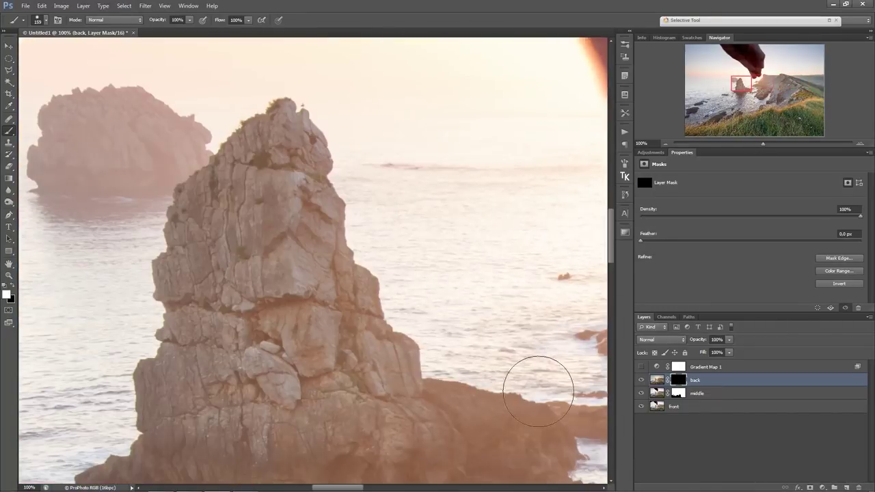
pyautogui.keyDown('shift'); pyautogui.click(680, 381); pyautogui.keyUp('shift')
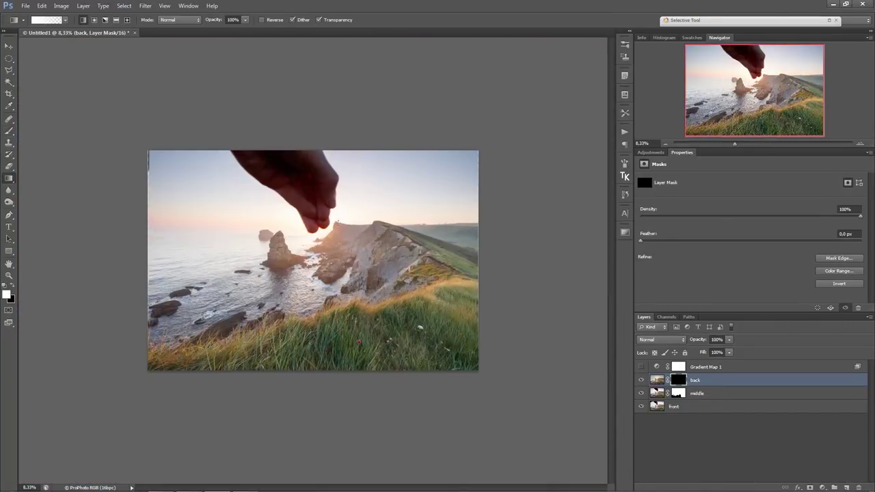
pyautogui.keyDown('shift'); pyautogui.click(680, 380); pyautogui.keyUp('shift')
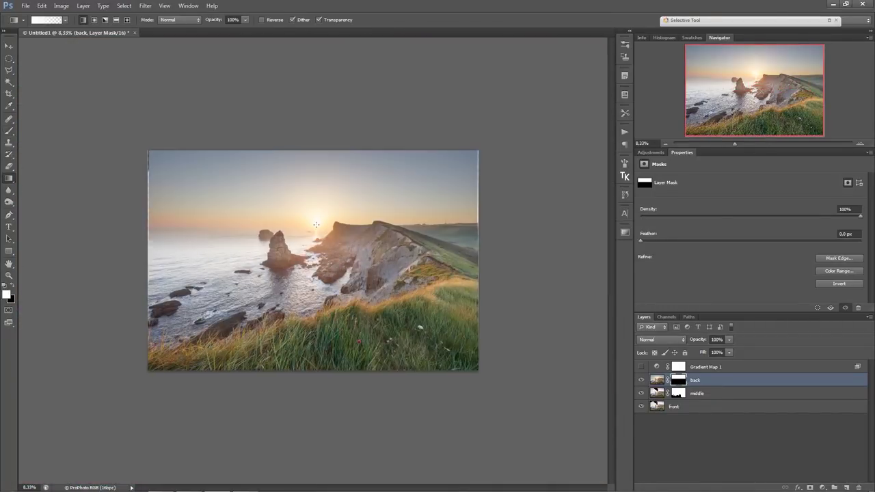
pyautogui.scroll(6, 332, 344)
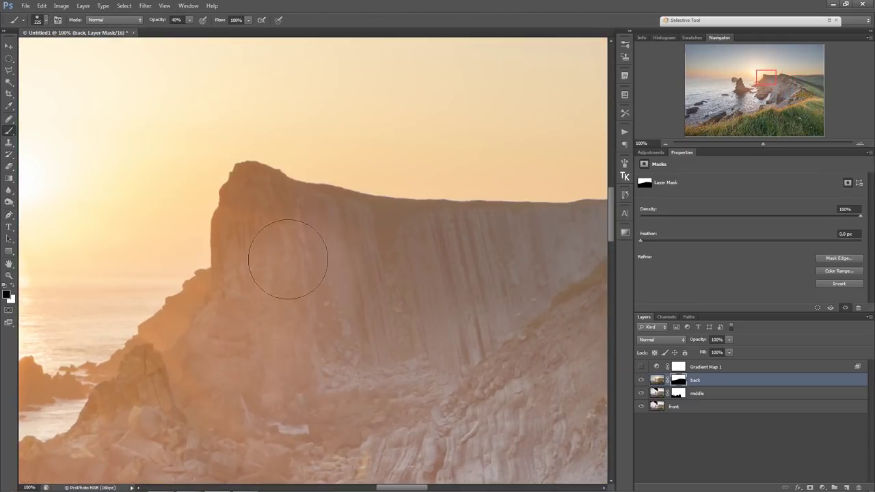
pyautogui.scroll(-6, 288, 259)
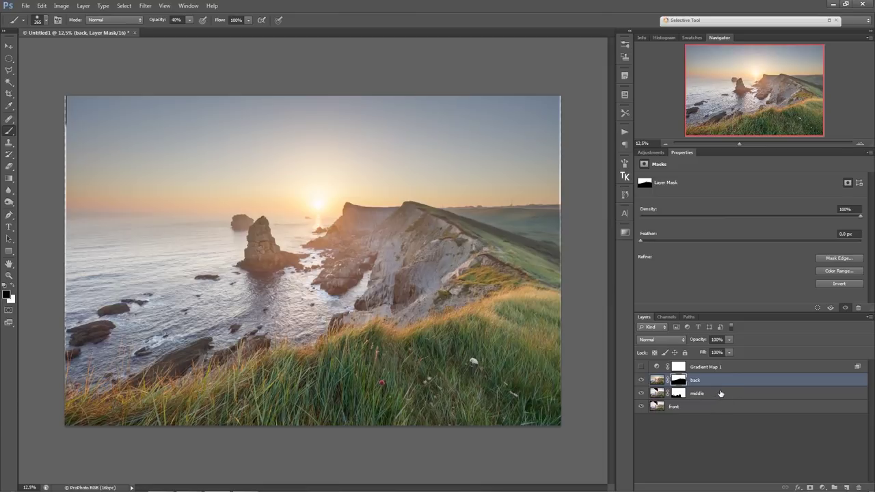
# Add a Curves adjustment layer above the middle layer and pull the curve down.
pyautogui.click(722, 393)
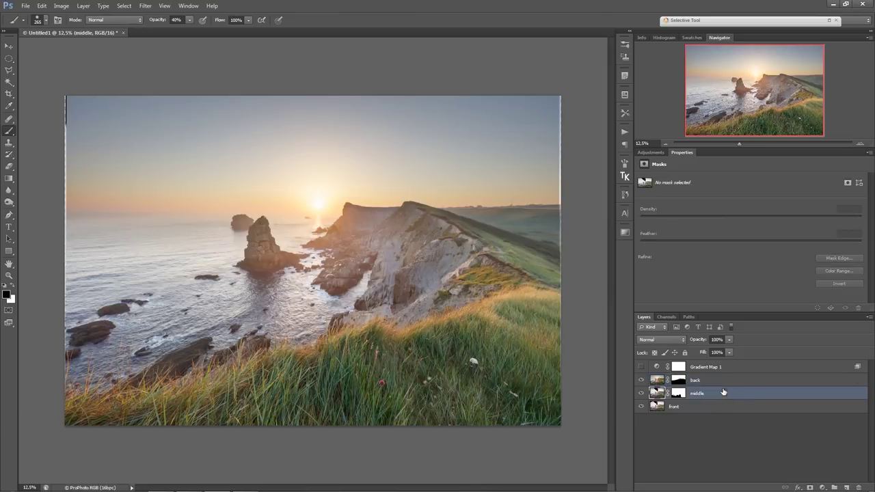
pyautogui.click(823, 487)
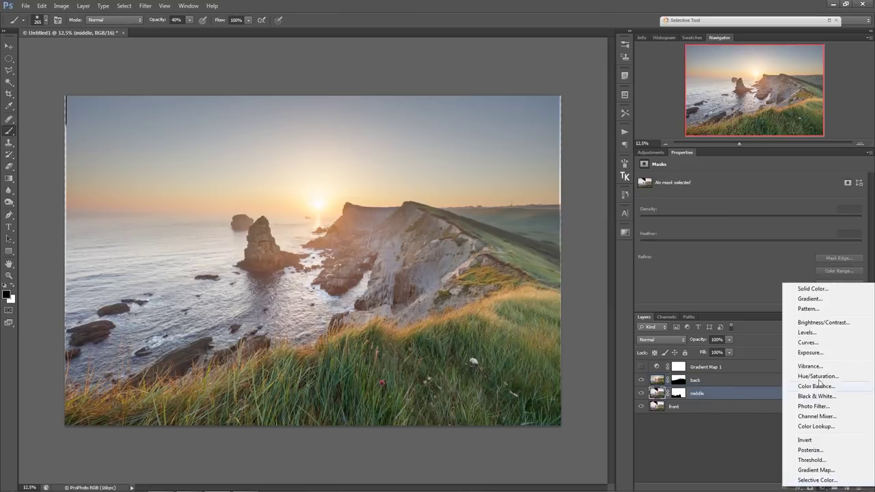
pyautogui.click(808, 343)
pyautogui.moveTo(760, 259); pyautogui.dragTo(763, 262)
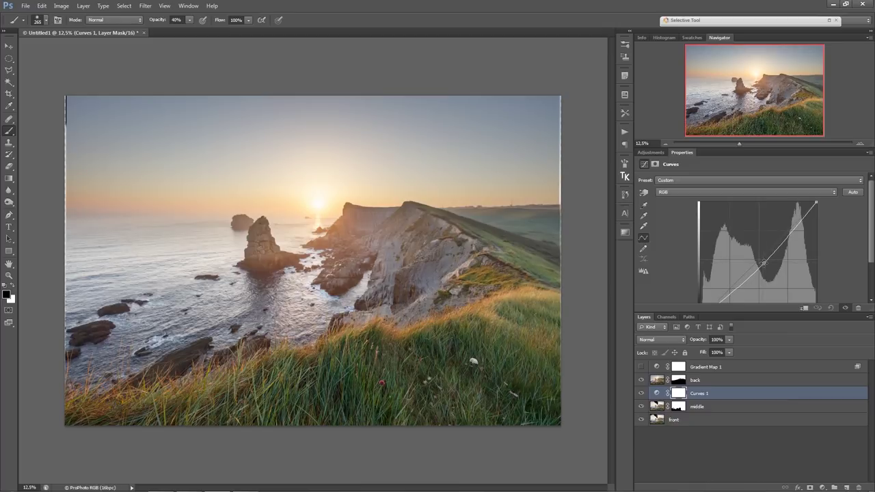
pyautogui.scroll(4, 364, 208)
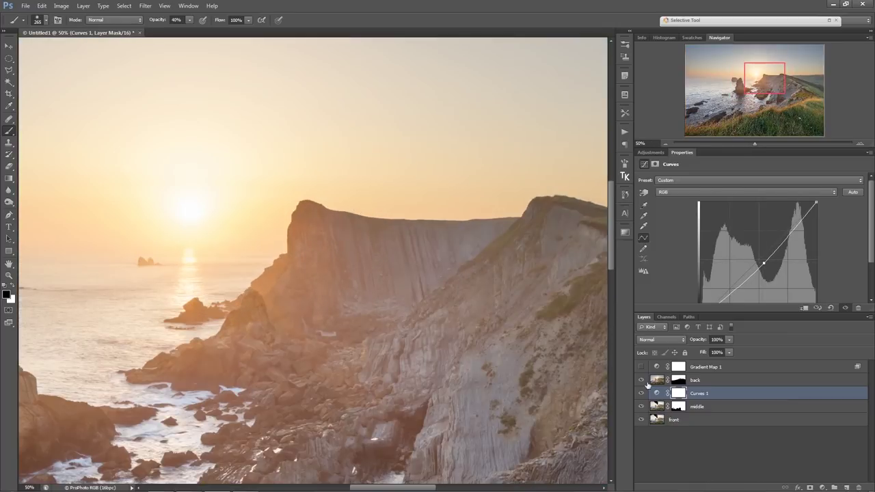
# Fine-tune the curve's darkening point while hiding and showing the back layer.
pyautogui.click(641, 380)
pyautogui.click(641, 380)
pyautogui.moveTo(764, 261); pyautogui.dragTo(764, 265)
pyautogui.click(680, 381)
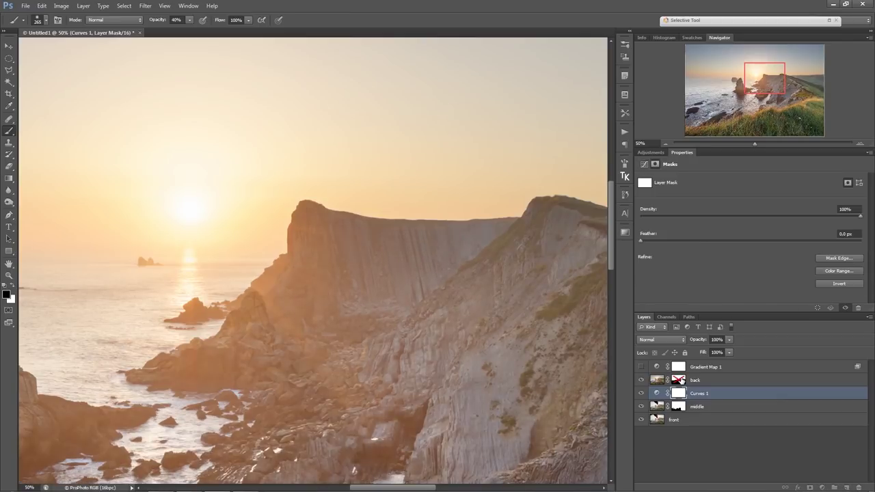
pyautogui.click(656, 393)
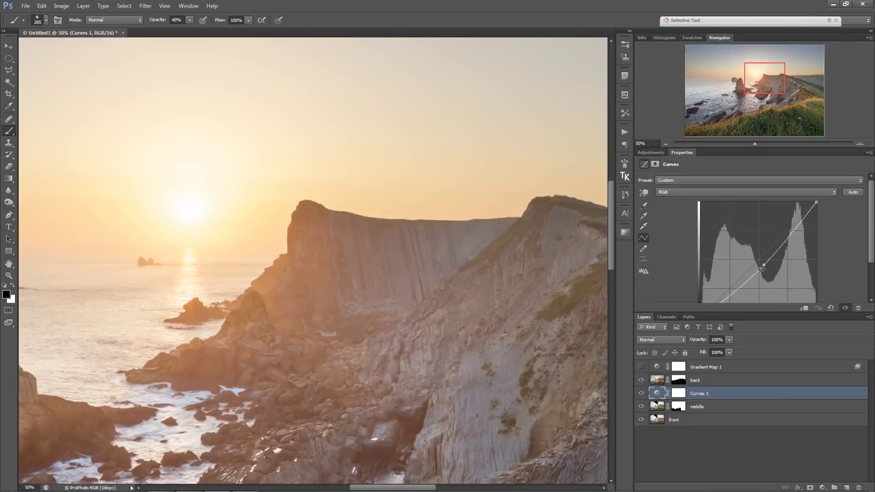
pyautogui.click(696, 382)
# Set the brush to 100% opacity and enlarge it.
pyautogui.scroll(3, 388, 287)
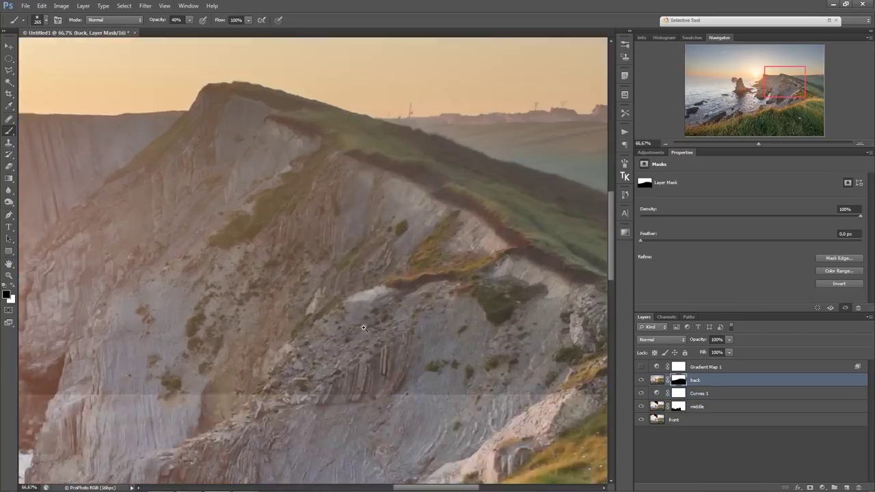
pyautogui.press('/')
pyautogui.press('0')
pyautogui.press(']')
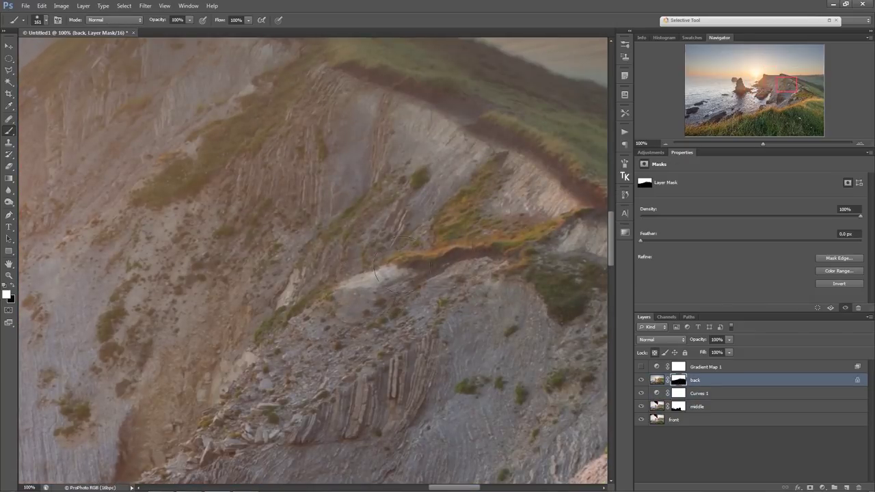
pyautogui.scroll(10, 398, 267)
pyautogui.hscroll(-5, 342, 338)
pyautogui.press(']')
pyautogui.press(']')
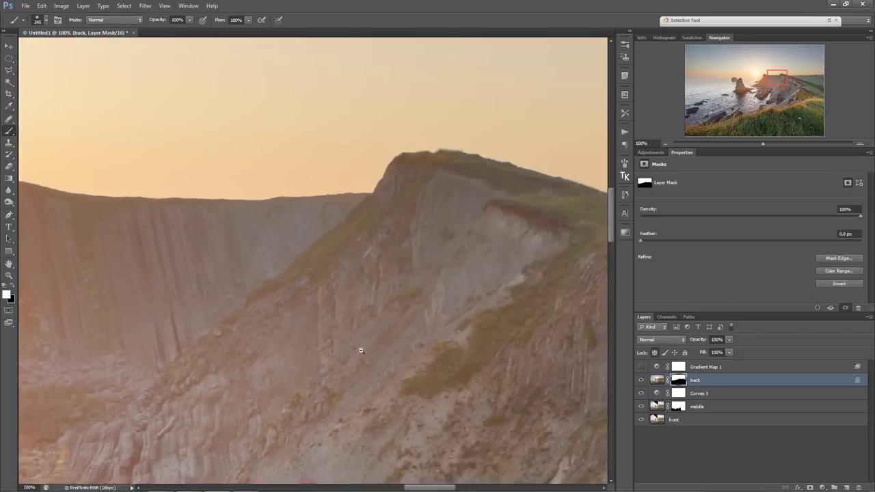
pyautogui.scroll(-5, 361, 351)
# View the back layer's mask alone and paint the grey sky streak white.
pyautogui.hotkey('alt', '\\')
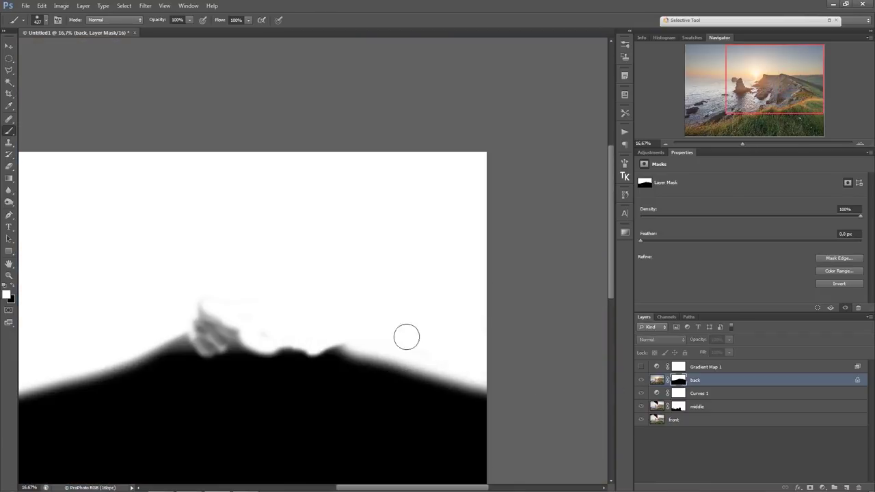
pyautogui.moveTo(141, 324)
pyautogui.mouseDown()
pyautogui.moveTo(239, 292)
pyautogui.moveTo(172, 298)
pyautogui.mouseUp()
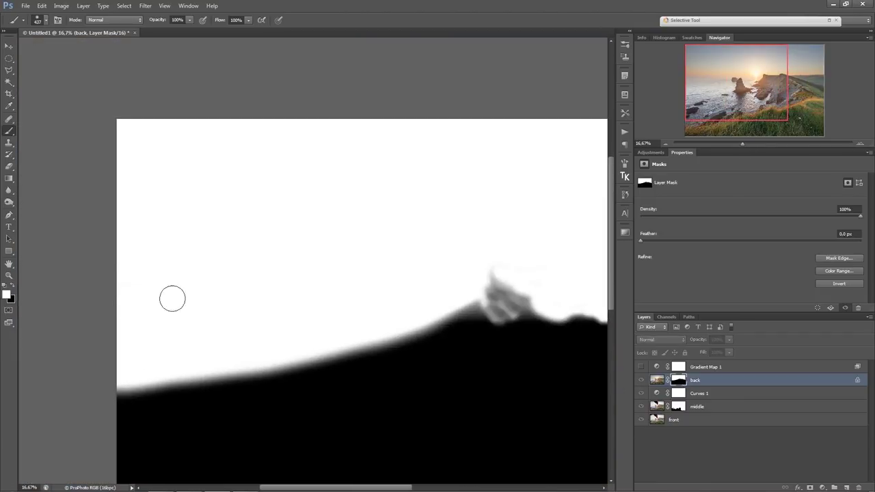
pyautogui.hscroll(3, 225, 297)
pyautogui.scroll(-1, 416, 316)
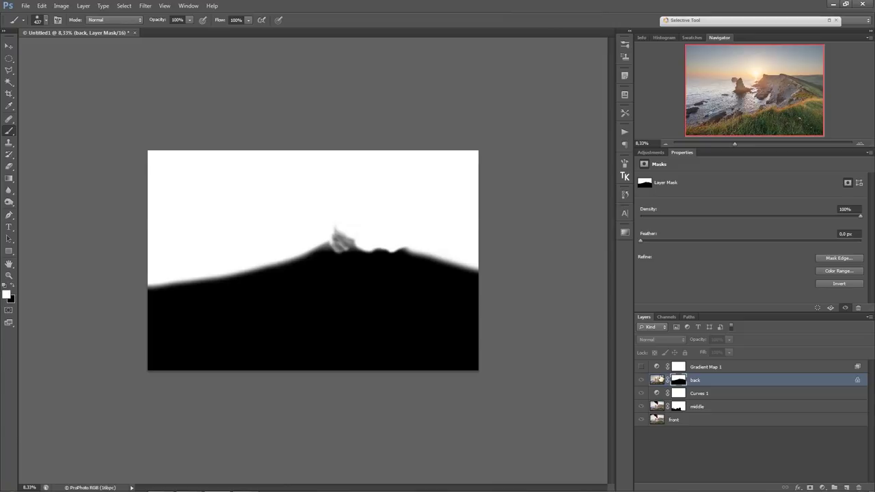
pyautogui.click(657, 380)
pyautogui.scroll(1, 321, 284)
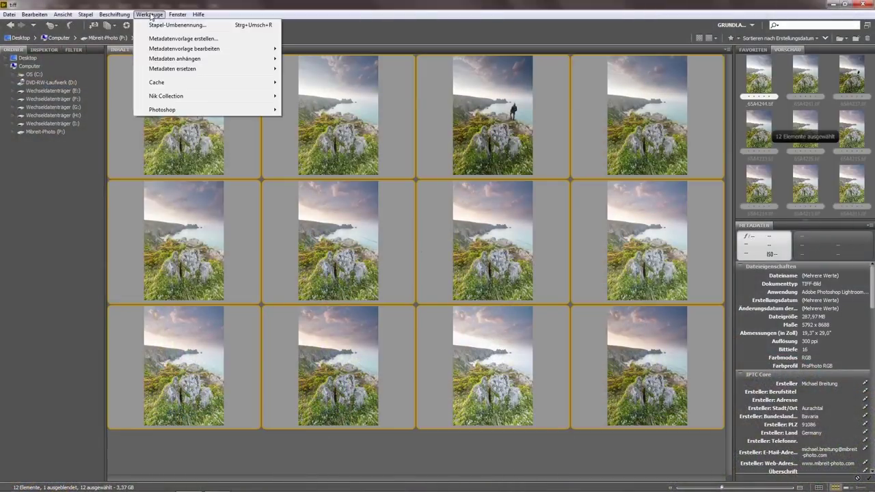
# Load the 12 selected TIFFs from Bridge into Photoshop as layers.
pyautogui.moveTo(162, 109)
pyautogui.click(354, 120)
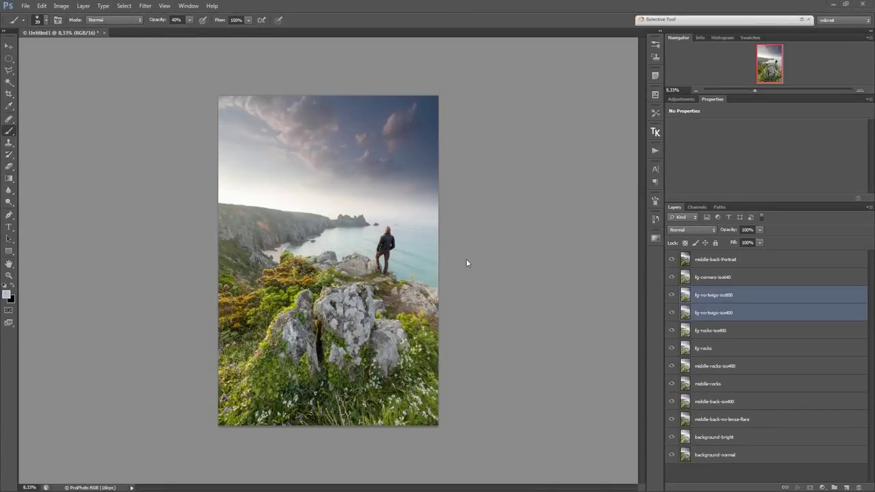
# Select middle-back-iso400 and set a larger black brush at 10% opacity.
pyautogui.click(771, 275)
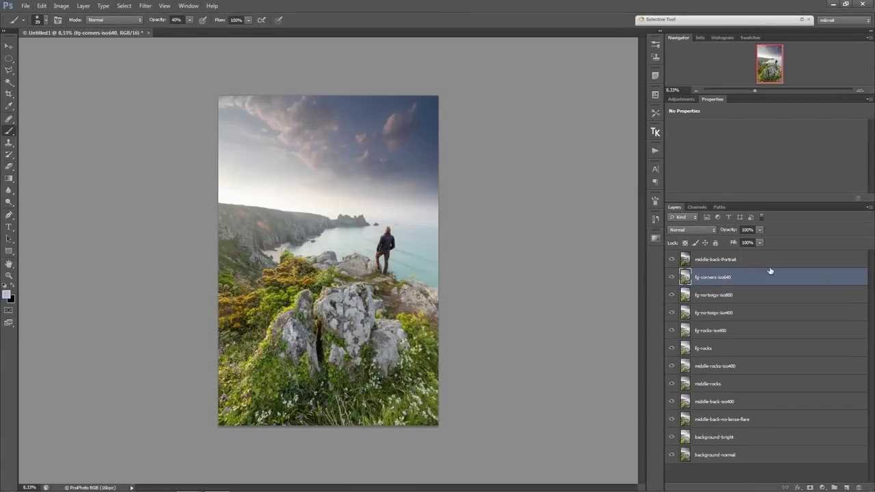
pyautogui.click(694, 455)
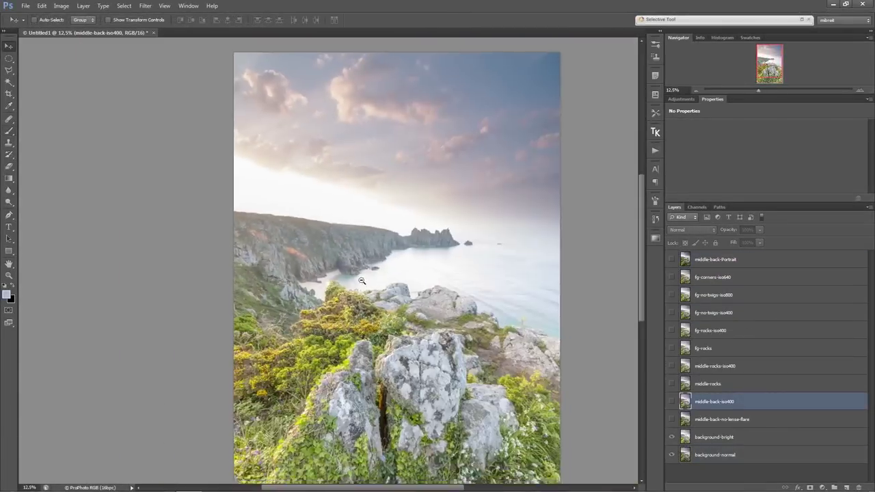
pyautogui.press('x')
pyautogui.press('1')
pyautogui.press(']')
pyautogui.press(']')
pyautogui.press(']')
pyautogui.press(']')
pyautogui.press(']')
pyautogui.press(']')
pyautogui.press(']')
pyautogui.press(']')
pyautogui.press(']')
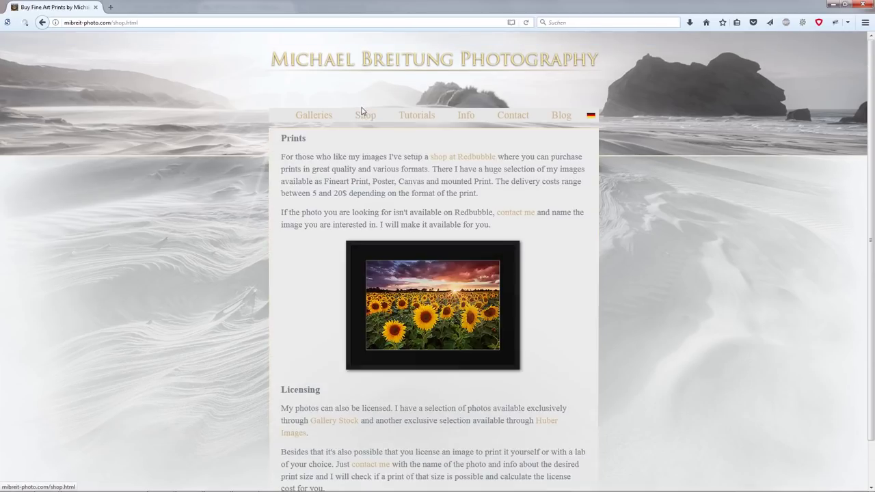
# Open the photographer's Redbubble shop and go to the Inferno print's page.
pyautogui.click(451, 157)
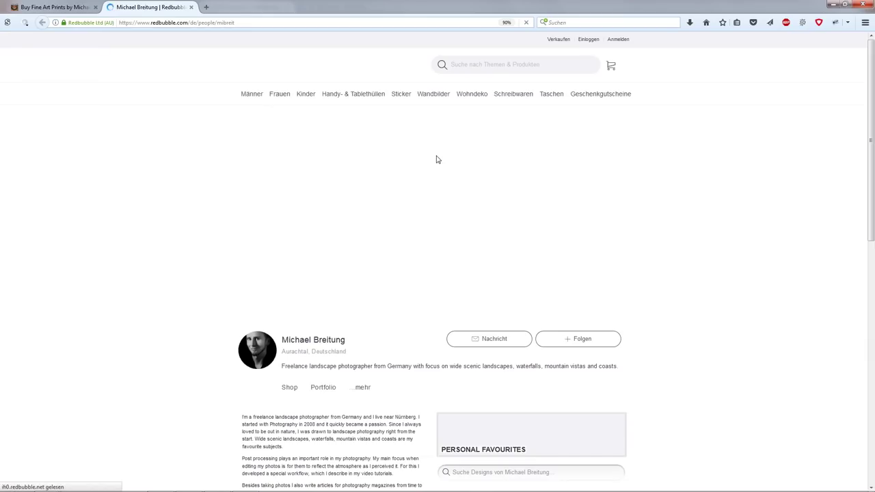
pyautogui.scroll(-5, 855, 199)
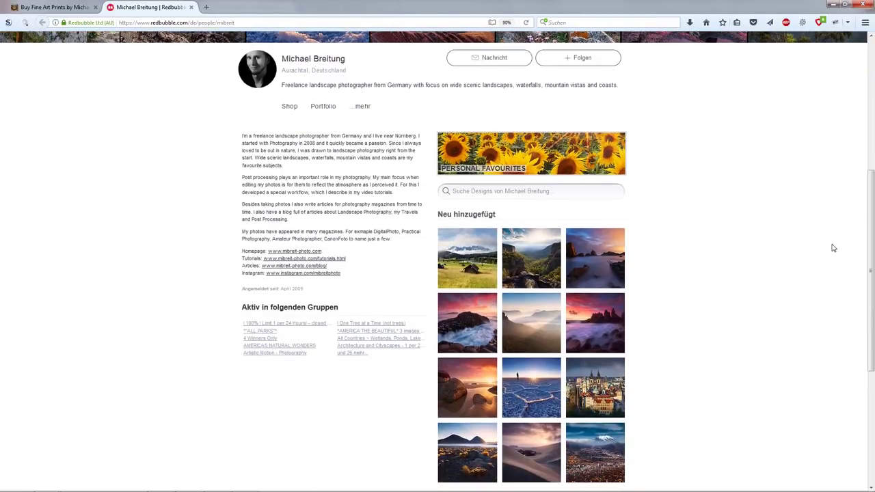
pyautogui.click(470, 389)
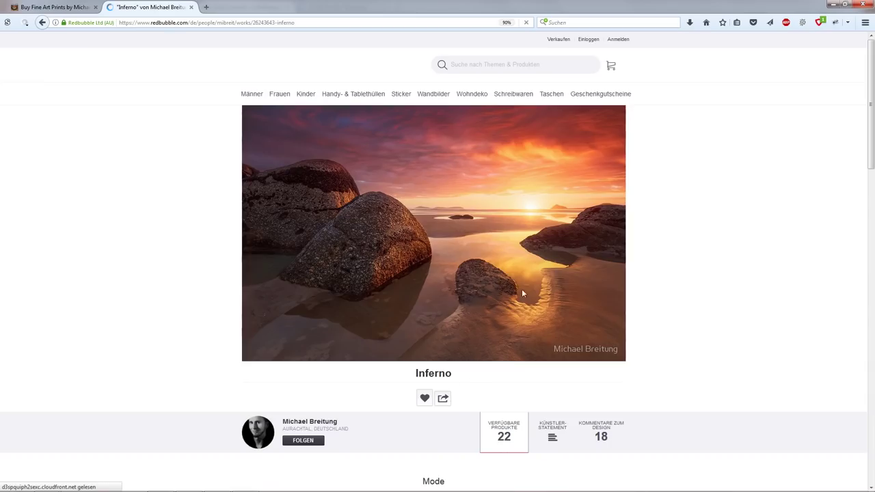